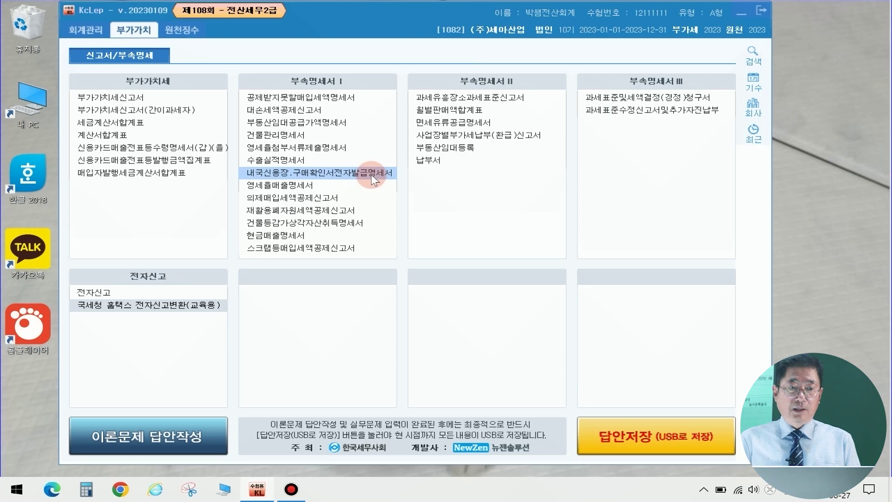
Open 급여자료입력 from the withholding tax (원천징수) module, maximize it, and bring up 수당공제등록.
{"action": "left_click", "coordinate": [181, 31]}
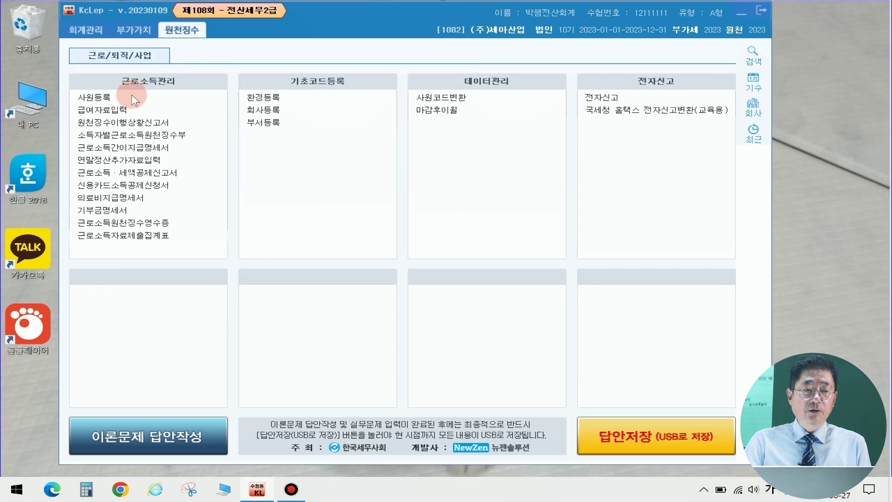
{"action": "left_click", "coordinate": [119, 112]}
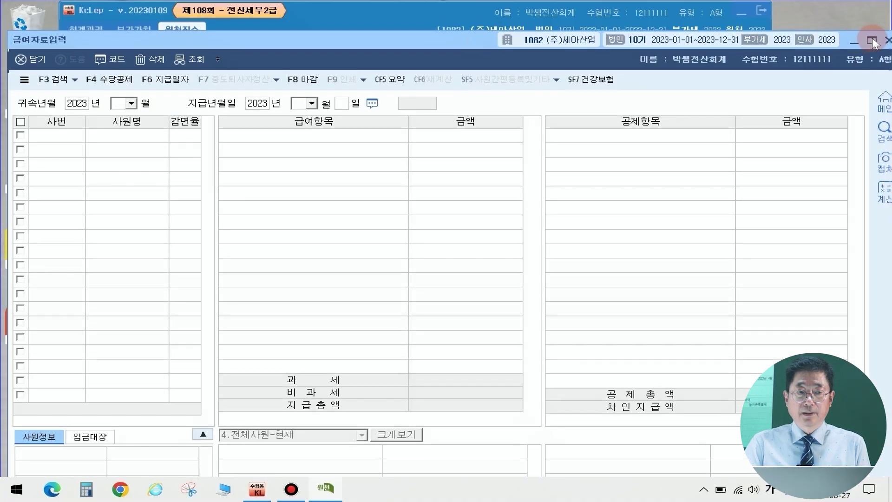
{"action": "left_click", "coordinate": [872, 41]}
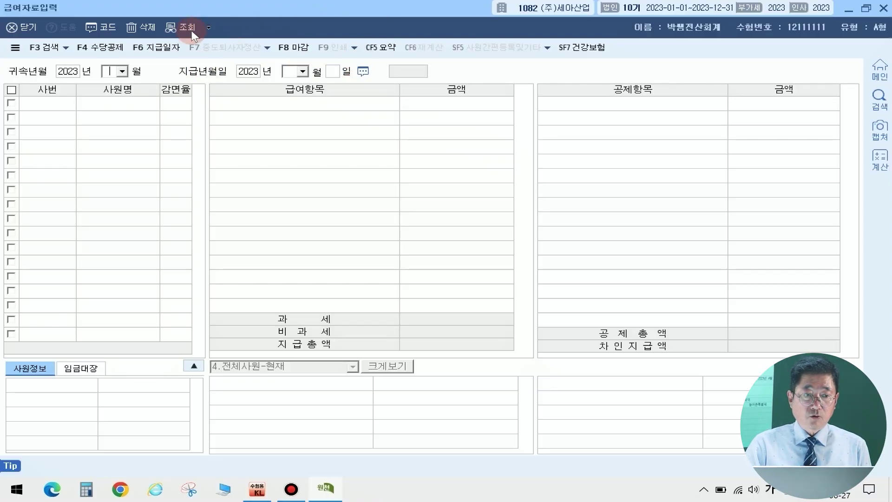
{"action": "left_click", "coordinate": [108, 43]}
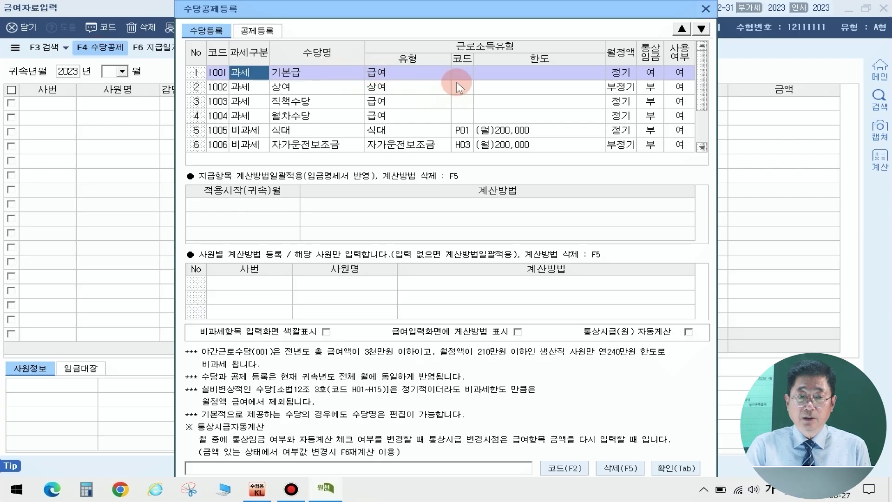
Set 사용여부 to 부 for the taxable allowances 상여, 직책수당 and 월차수당.
{"action": "left_click", "coordinate": [680, 74]}
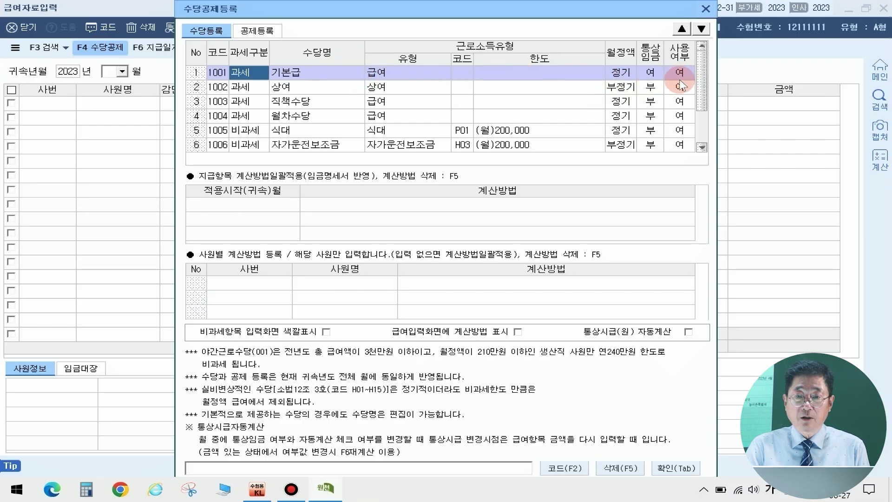
{"action": "left_click", "coordinate": [685, 90]}
{"action": "left_click", "coordinate": [645, 84]}
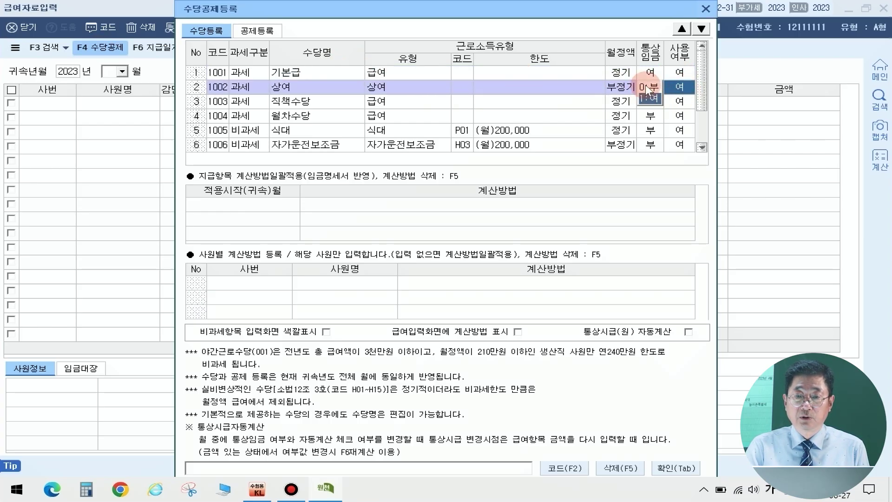
{"action": "left_click", "coordinate": [680, 101]}
{"action": "left_click", "coordinate": [680, 102]}
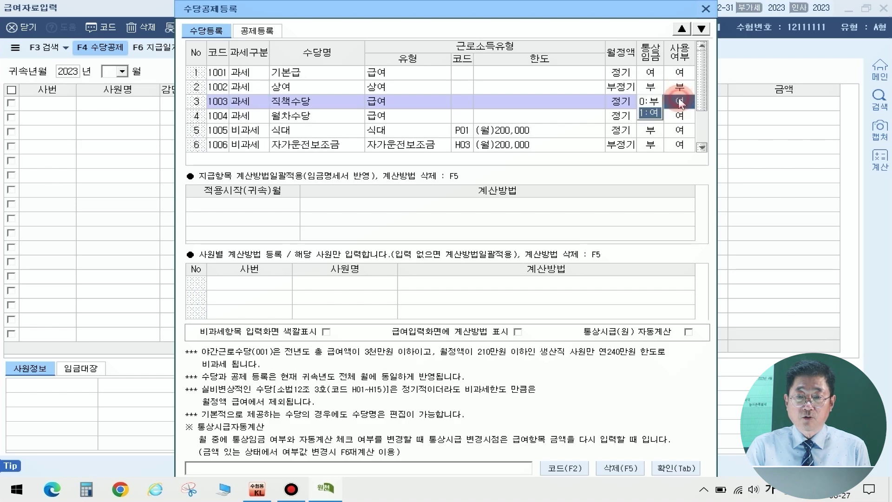
{"action": "left_click", "coordinate": [652, 102]}
{"action": "left_click", "coordinate": [682, 115]}
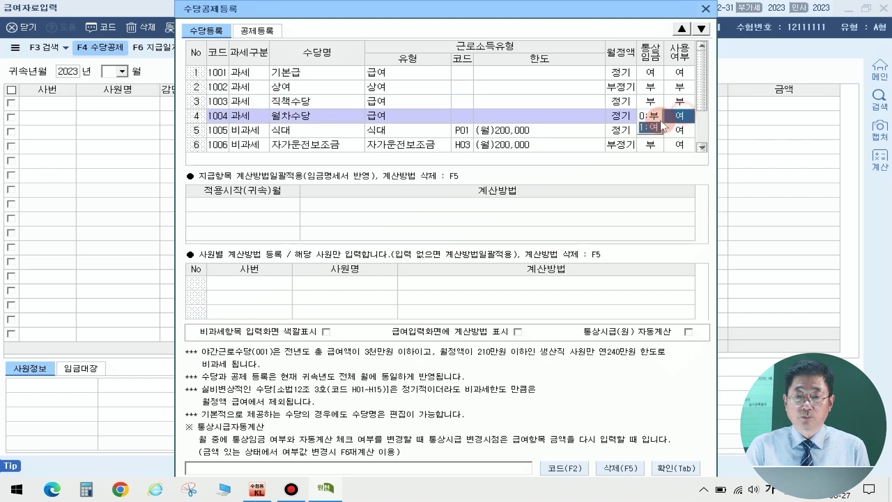
{"action": "left_click", "coordinate": [652, 116]}
Set 사용여부 to 부 for the default non-taxable allowances 식대, 자가운전보조금 and 야간근로수당.
{"action": "left_click", "coordinate": [681, 129]}
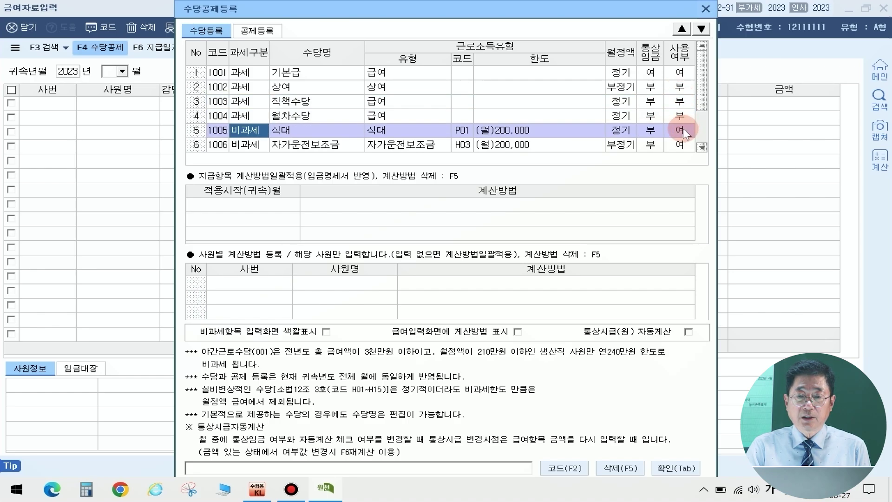
{"action": "left_click", "coordinate": [683, 128]}
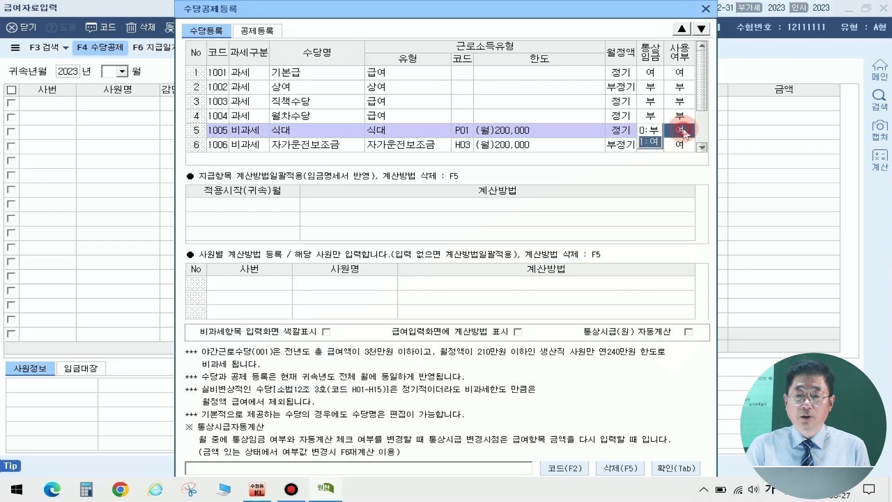
{"action": "left_click", "coordinate": [654, 130]}
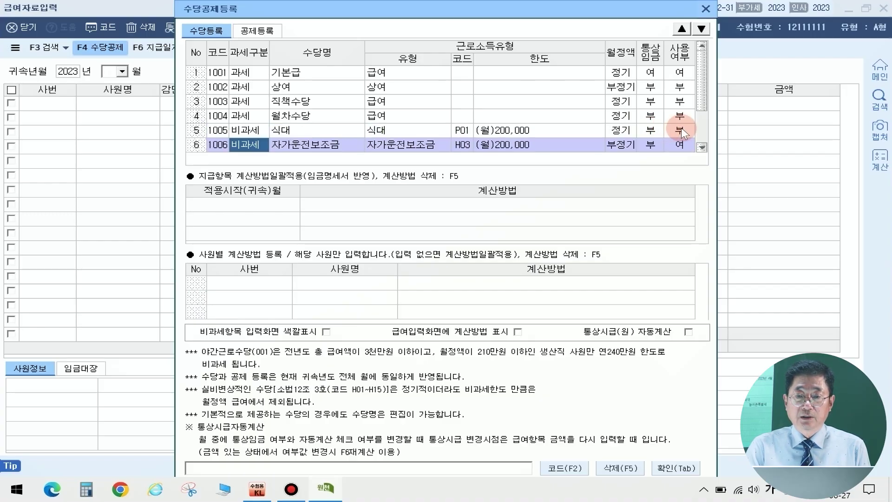
{"action": "left_click", "coordinate": [679, 144]}
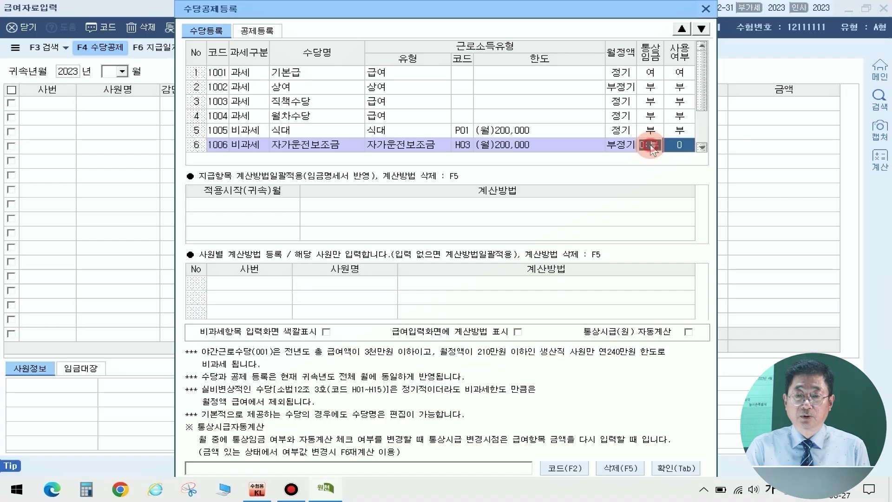
{"action": "left_click", "coordinate": [651, 146]}
{"action": "left_click", "coordinate": [676, 145]}
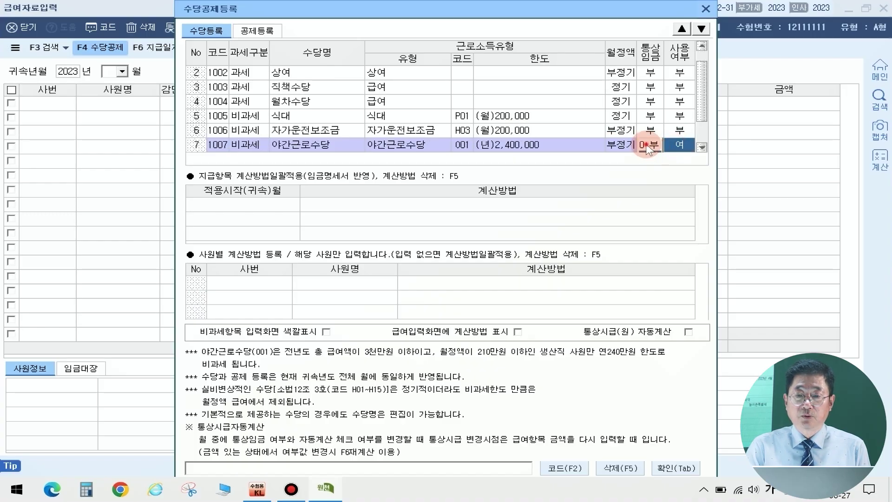
{"action": "left_click", "coordinate": [648, 146]}
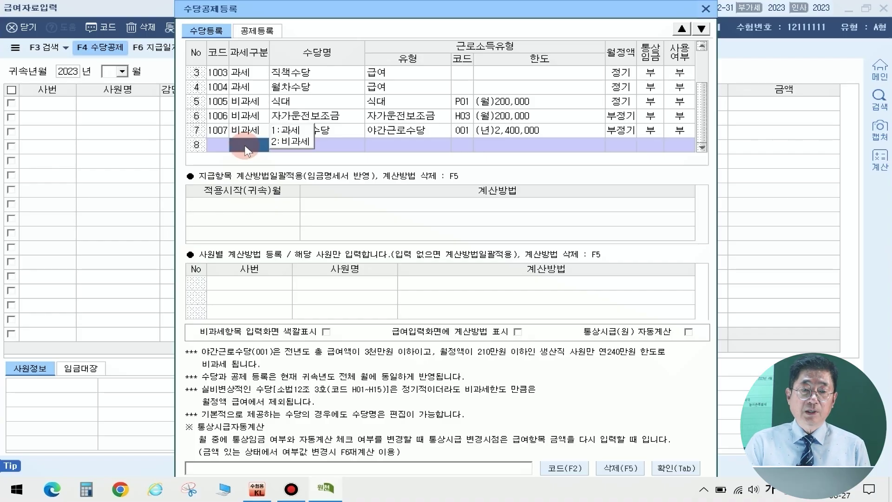
Add a 비과세 allowance named 식대 in row 8 with the non-taxable type 식대 (P01), accepting the duplicate code.
{"action": "left_click", "coordinate": [297, 141]}
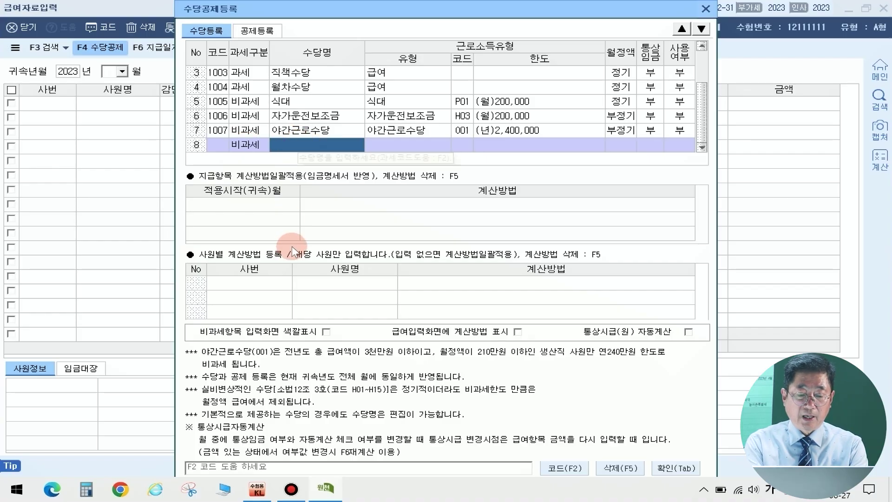
{"action": "type", "text": "식대"}
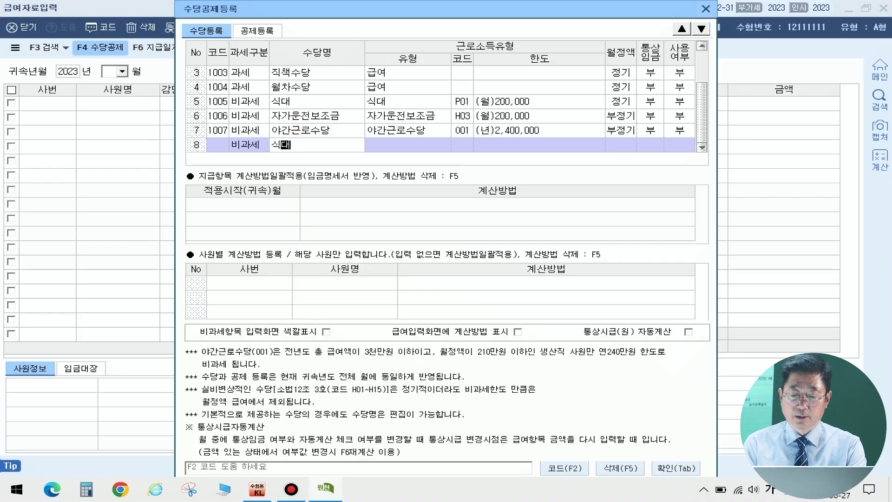
{"action": "key", "text": "Return"}
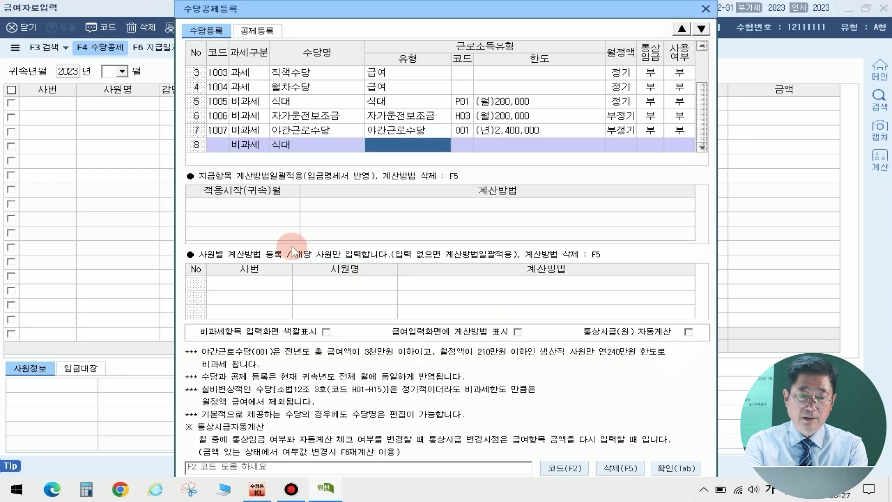
{"action": "type", "text": "식대"}
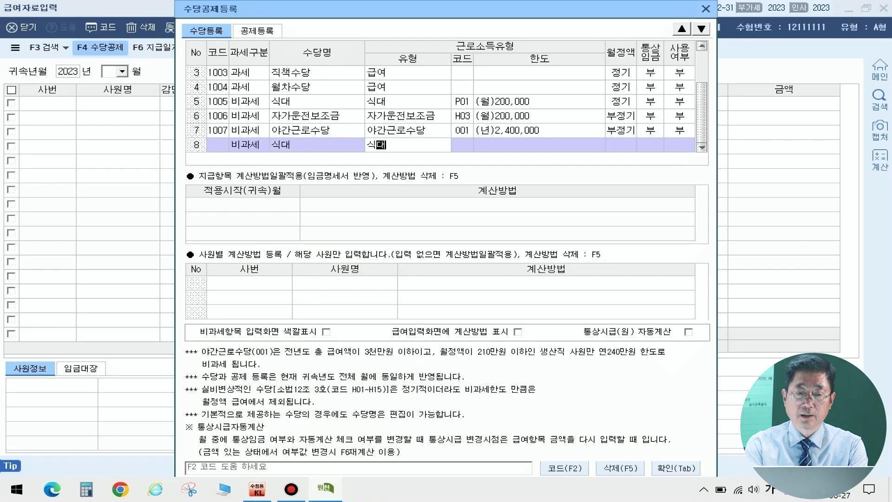
{"action": "key", "text": "F2"}
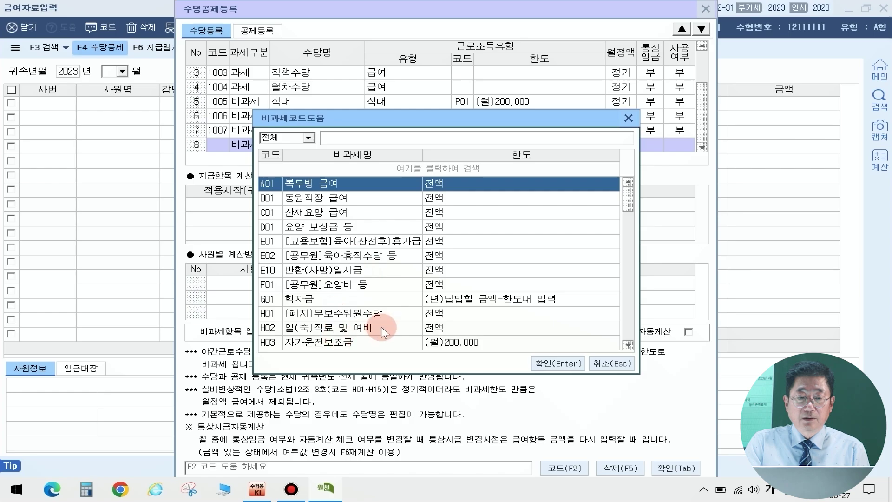
{"action": "scroll", "coordinate": [381, 327], "scroll_direction": "down", "scroll_amount": 3}
{"action": "scroll", "coordinate": [381, 328], "scroll_direction": "up", "scroll_amount": 3}
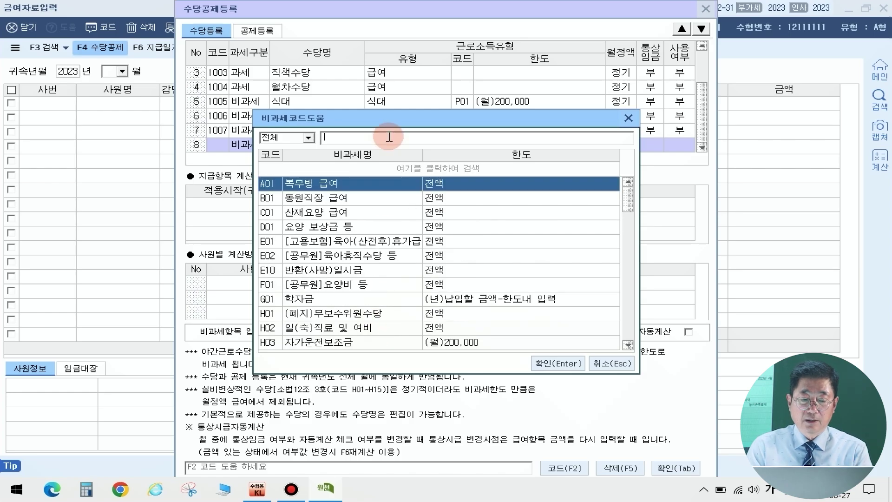
{"action": "type", "text": "식대"}
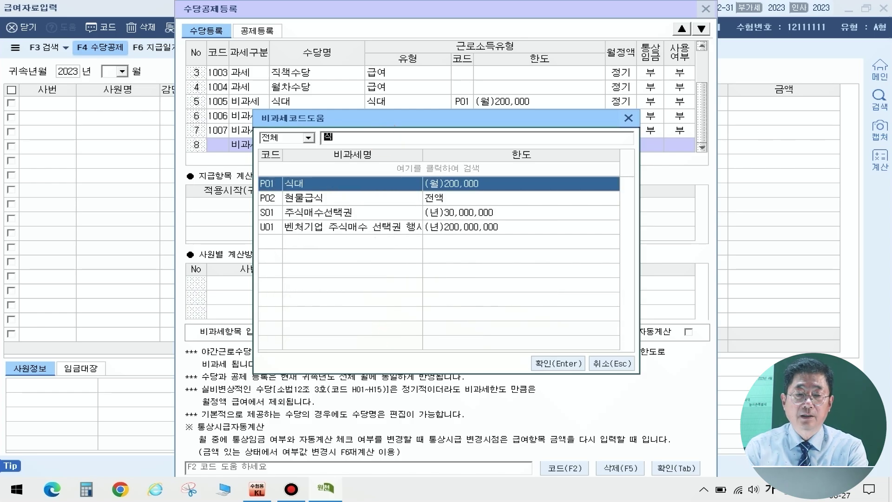
{"action": "left_click", "coordinate": [537, 361]}
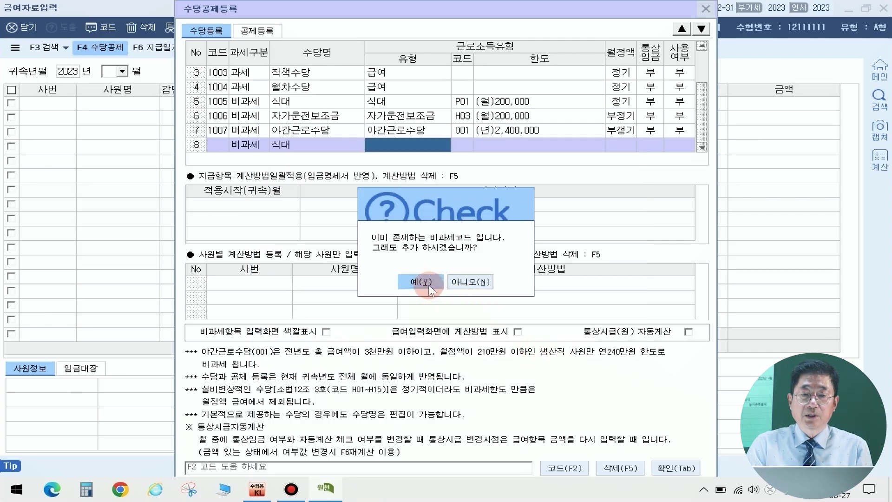
{"action": "left_click", "coordinate": [430, 285]}
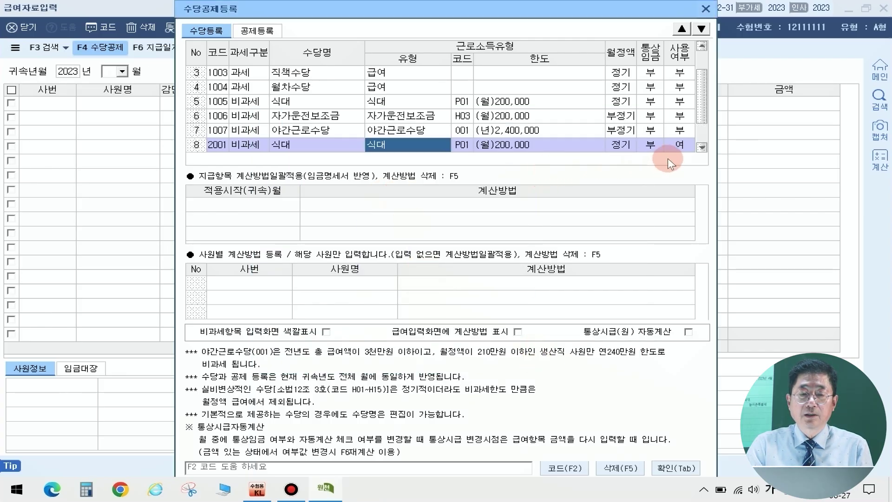
Change the tax classification of the newly added 식대 allowance to 과세.
{"action": "left_click", "coordinate": [267, 150]}
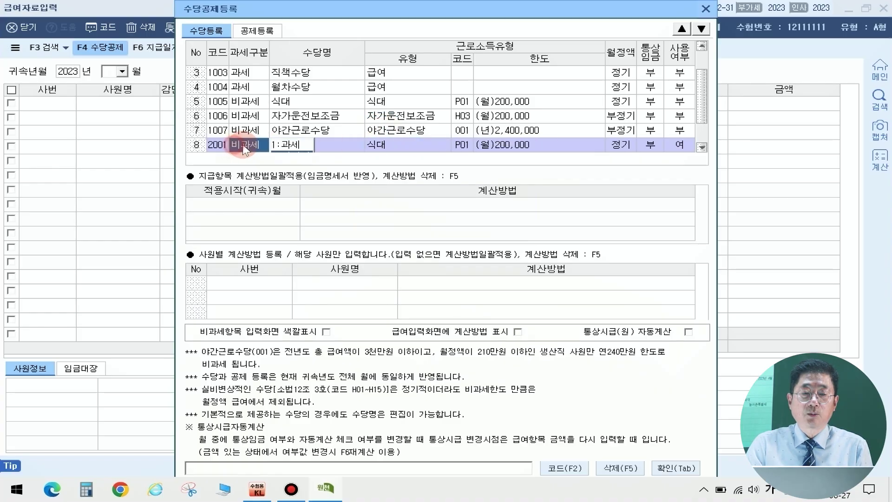
{"action": "type", "text": "1"}
{"action": "key", "text": "Return"}
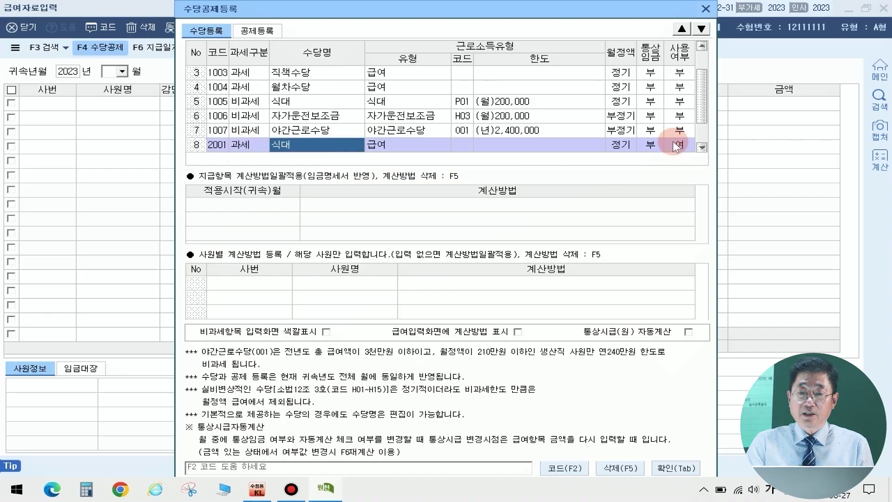
{"action": "left_click_drag", "start_coordinate": [700, 111], "coordinate": [349, 183]}
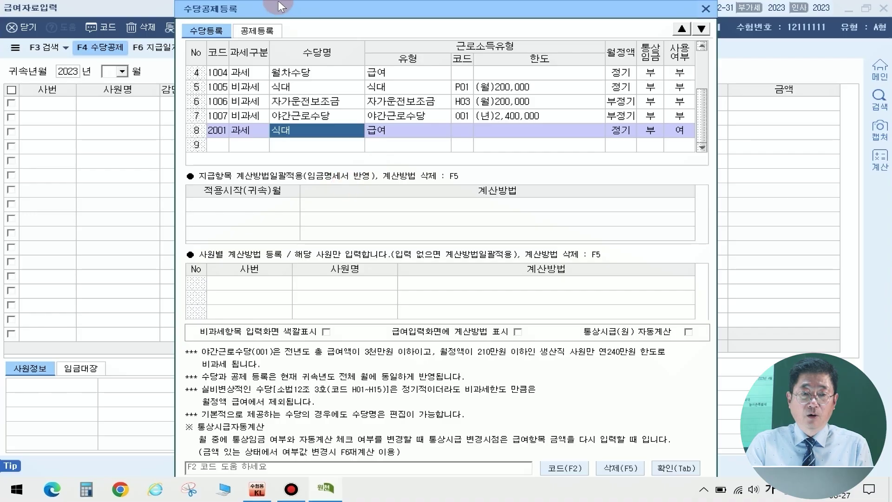
Set 사용여부 to 부 for the 학자금상환 item in the deduction registration (공제등록).
{"action": "left_click", "coordinate": [258, 31]}
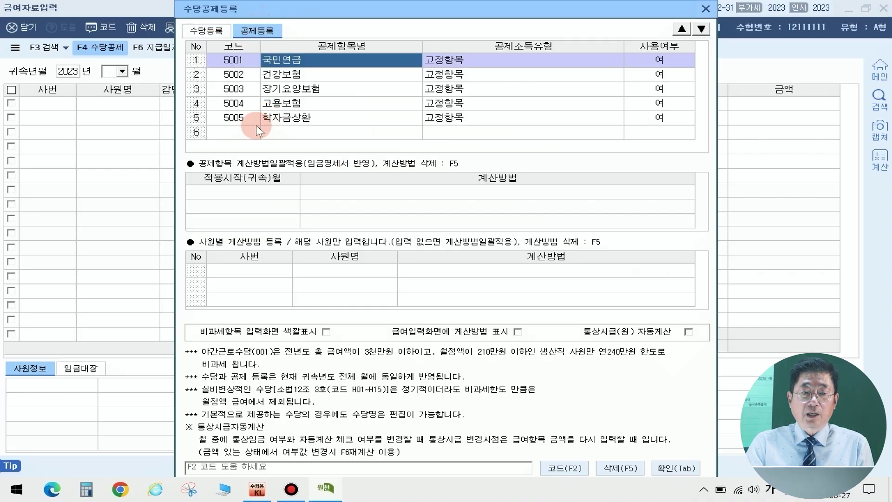
{"action": "left_click", "coordinate": [668, 122]}
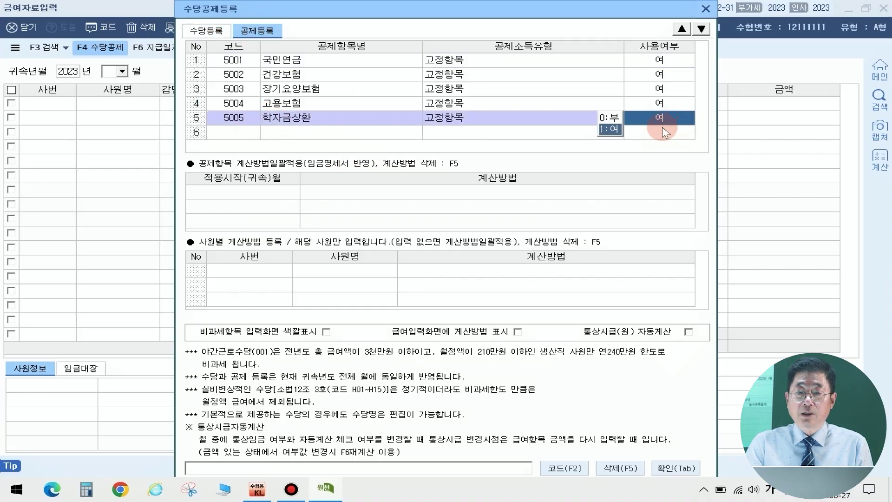
{"action": "left_click", "coordinate": [616, 118]}
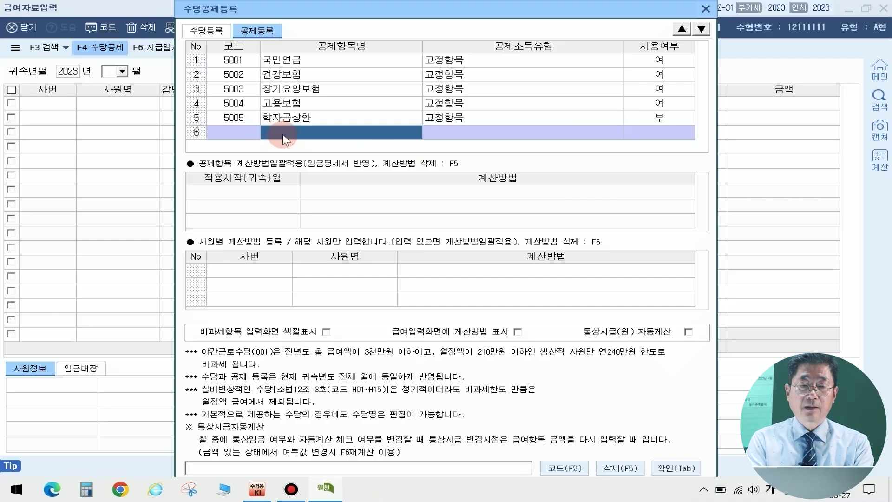
Add a deduction item named 건강보험료정산 in row 6 with the type 건강보험료정산, keeping it in use.
{"action": "type", "text": "건강보험료정산"}
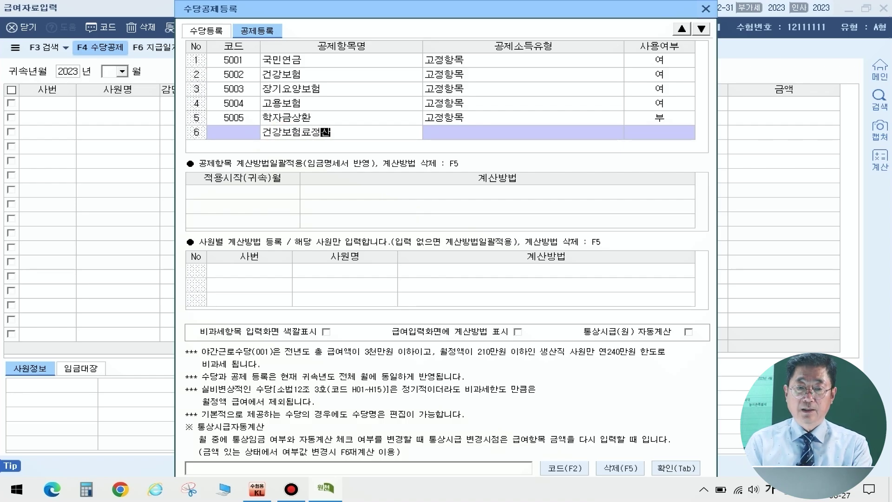
{"action": "key", "text": "Return"}
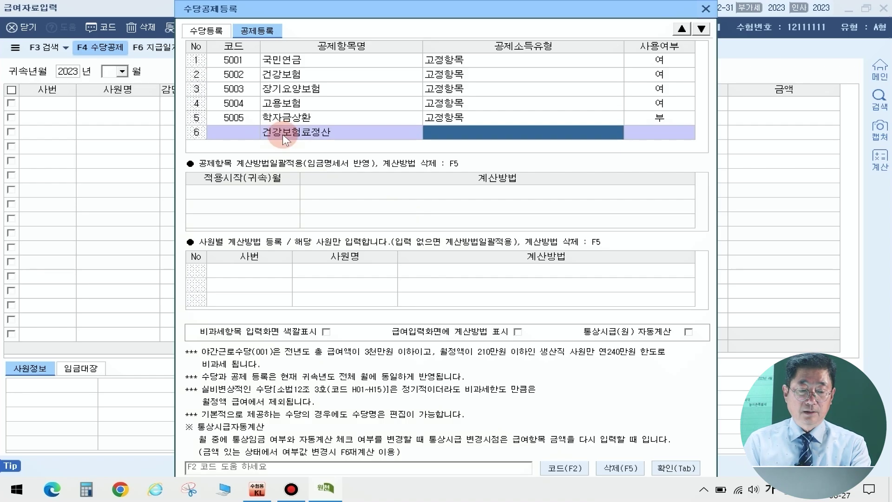
{"action": "key", "text": "F2"}
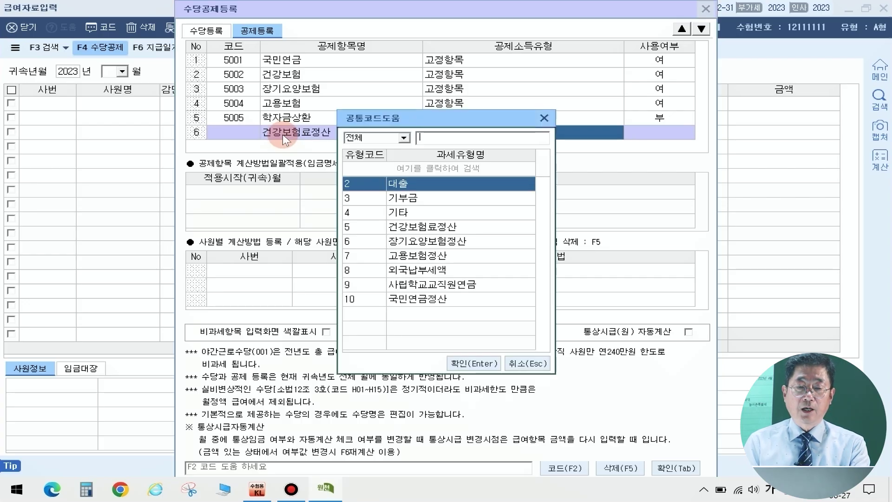
{"action": "left_click", "coordinate": [414, 226]}
{"action": "left_click", "coordinate": [467, 366]}
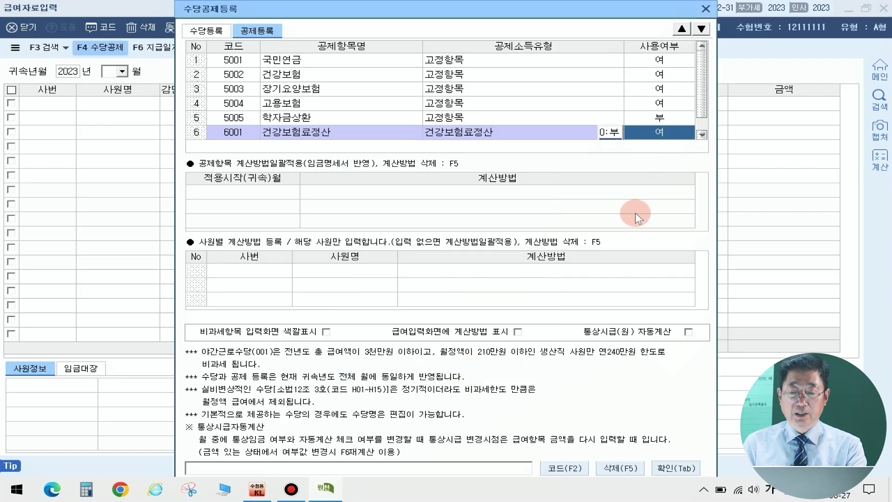
{"action": "key", "text": "Return"}
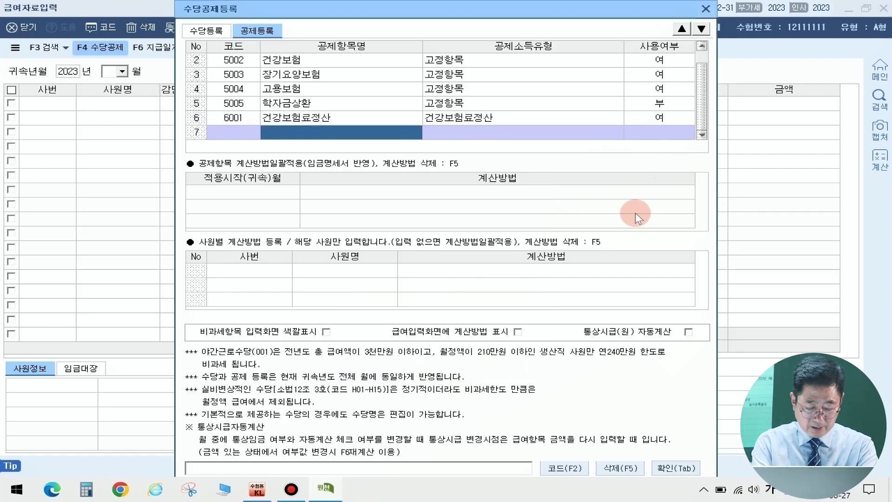
Add a deduction item named 장기요양보험정산 in row 7 with the type 장기요양보험정산 and confirm the allowance and deduction registration.
{"action": "type", "text": "장ㄱ"}
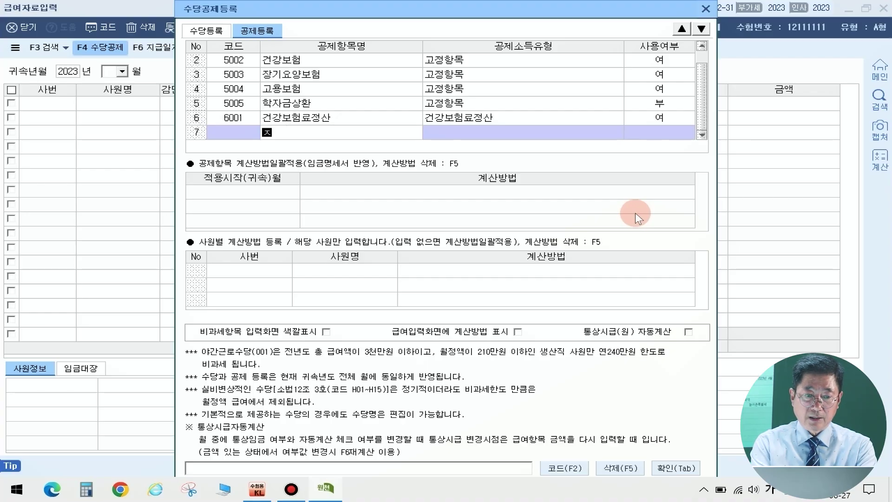
{"action": "type", "text": "기요양보험정산"}
{"action": "key", "text": "Return"}
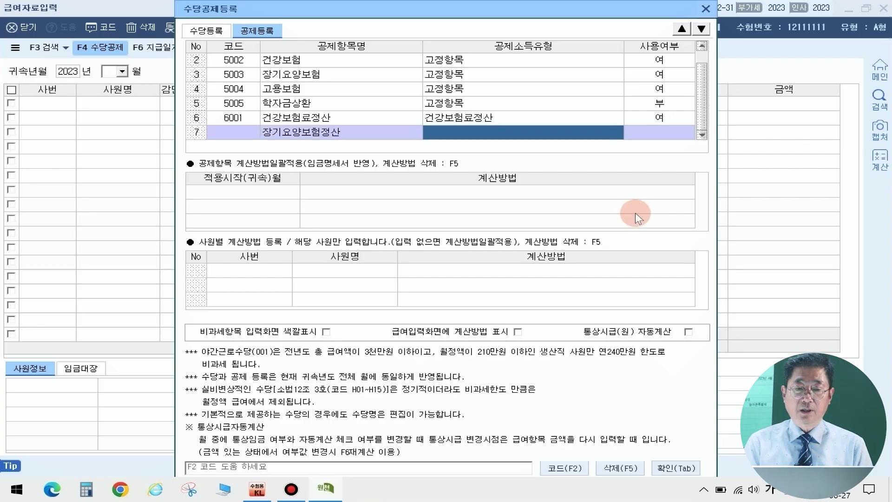
{"action": "key", "text": "F2"}
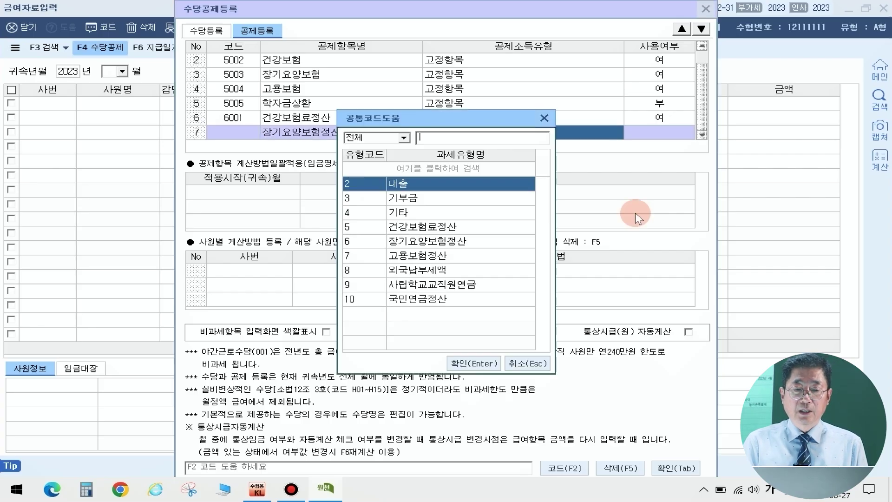
{"action": "left_click", "coordinate": [440, 246]}
{"action": "left_click", "coordinate": [470, 364]}
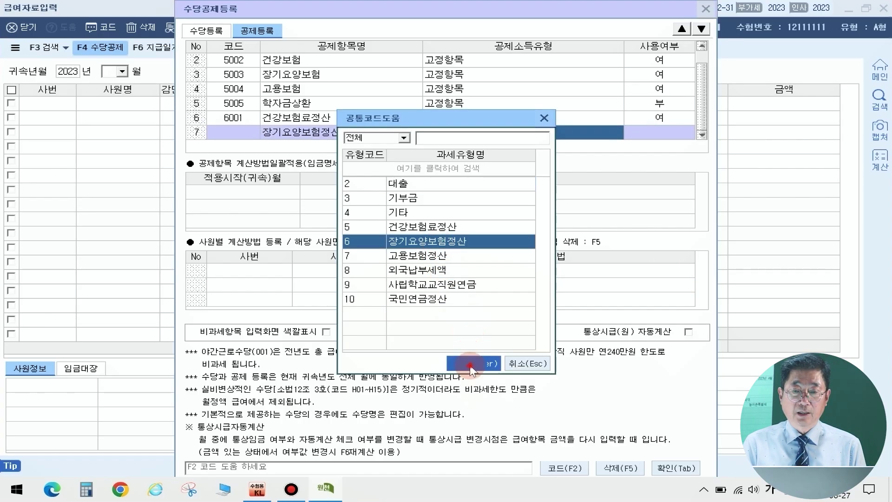
{"action": "left_click", "coordinate": [685, 467]}
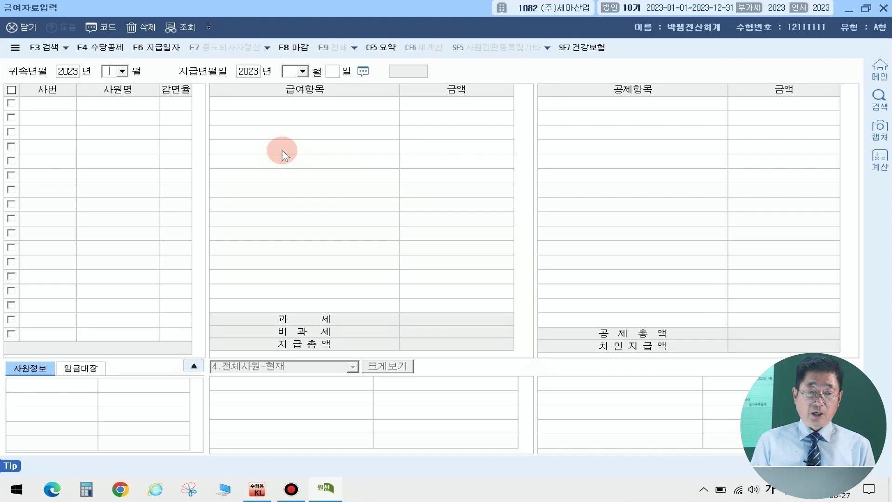
Load the payroll for 귀속년월 2023년 03월 with the 지급년월일 set to 2023년 04월 30일.
{"action": "type", "text": "03"}
{"action": "key", "text": "Return"}
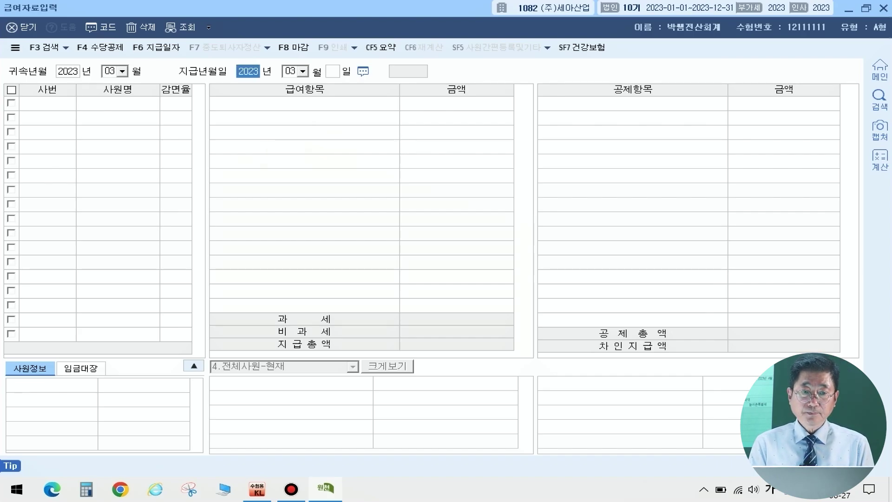
{"action": "key", "text": "Return"}
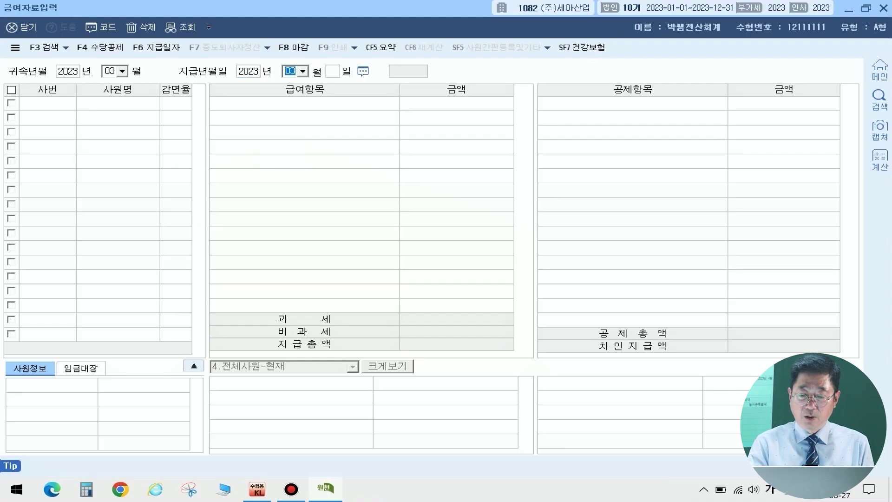
{"action": "type", "text": "04"}
{"action": "key", "text": "Return"}
{"action": "type", "text": "30"}
{"action": "key", "text": "Return"}
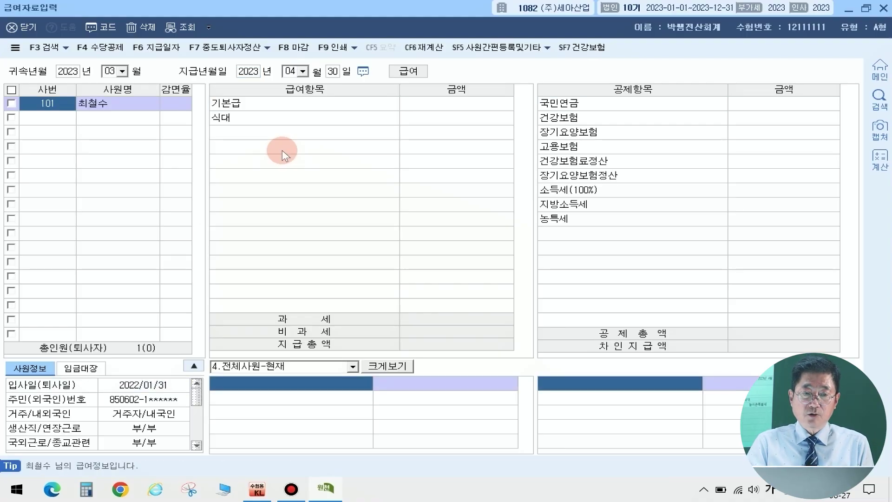
Enter the employee's March pay items: 기본급 2,800,000 and 식대 100,000.
{"action": "left_click", "coordinate": [475, 102]}
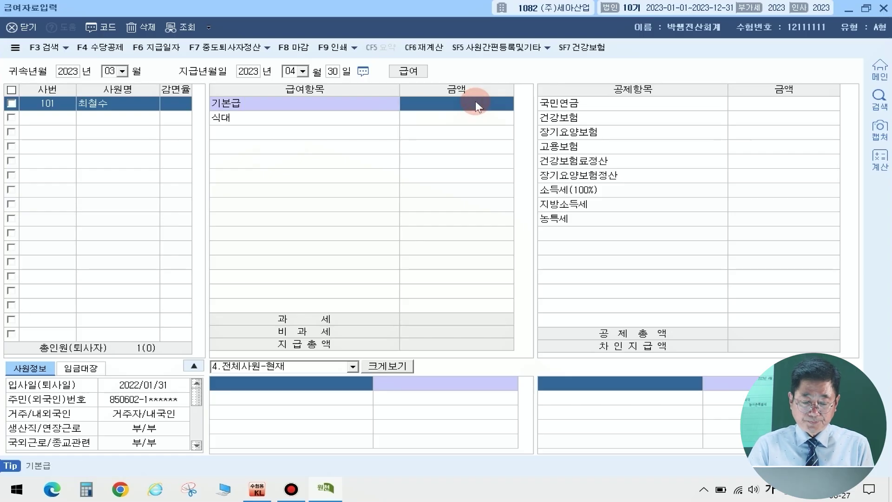
{"action": "type", "text": "2,800,000"}
{"action": "key", "text": "Return"}
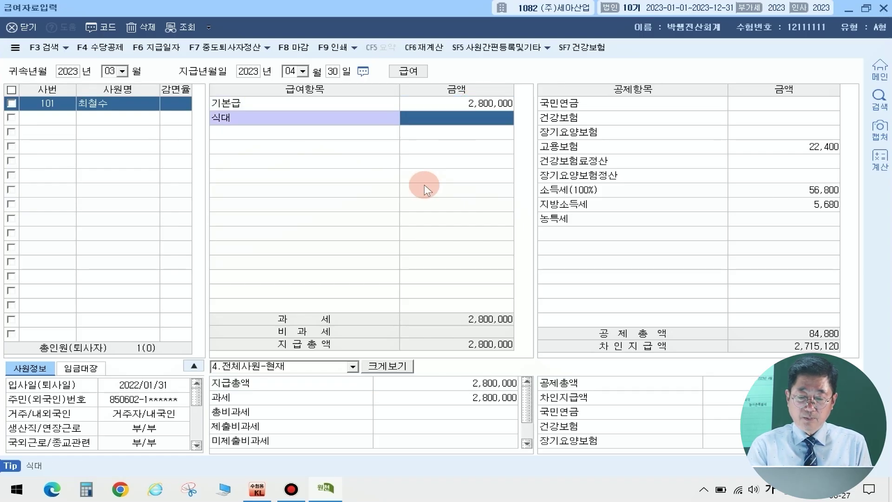
{"action": "type", "text": "1000000"}
{"action": "key", "text": "Return"}
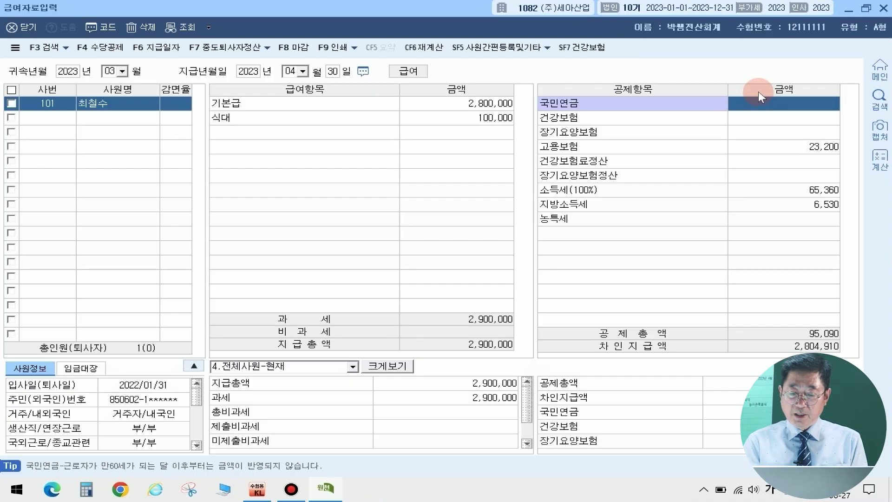
Enter the March deductions 국민연금 135,000 and 건강보험 104,850, accepting the remaining deduction amounts as they are.
{"action": "type", "text": "1350000"}
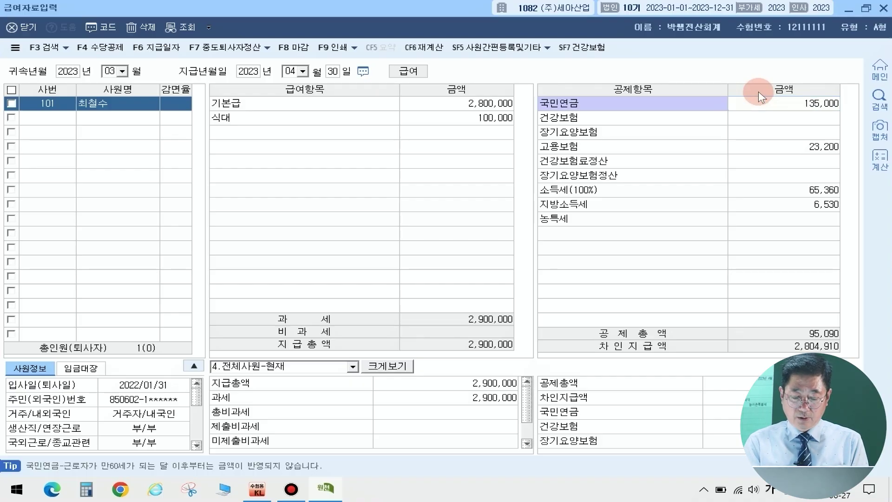
{"action": "key", "text": "Return"}
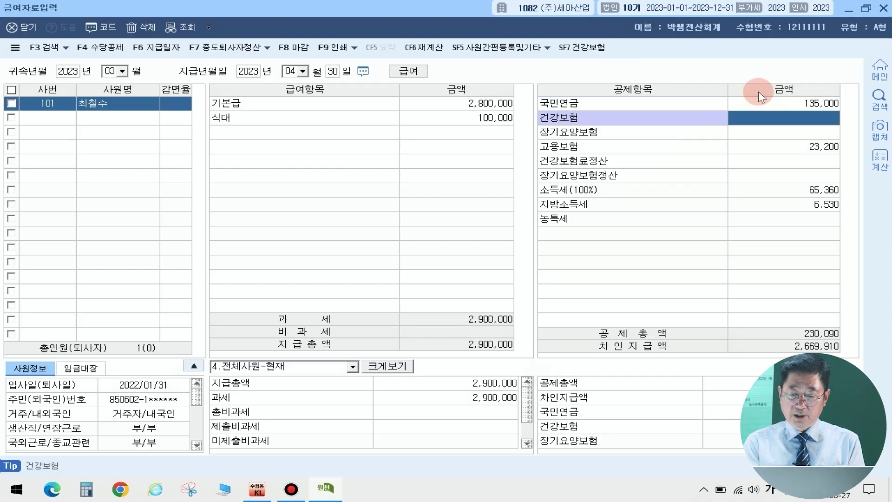
{"action": "type", "text": "104,850"}
{"action": "key", "text": "Return"}
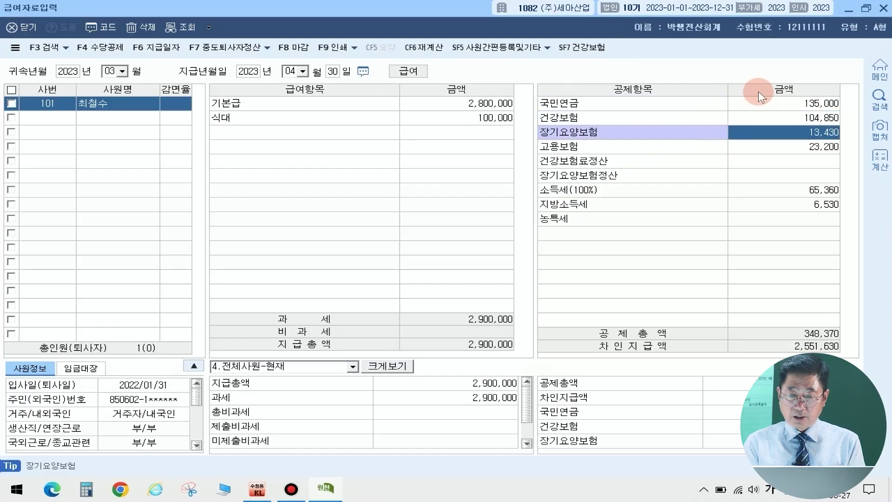
{"action": "key", "text": "Return"}
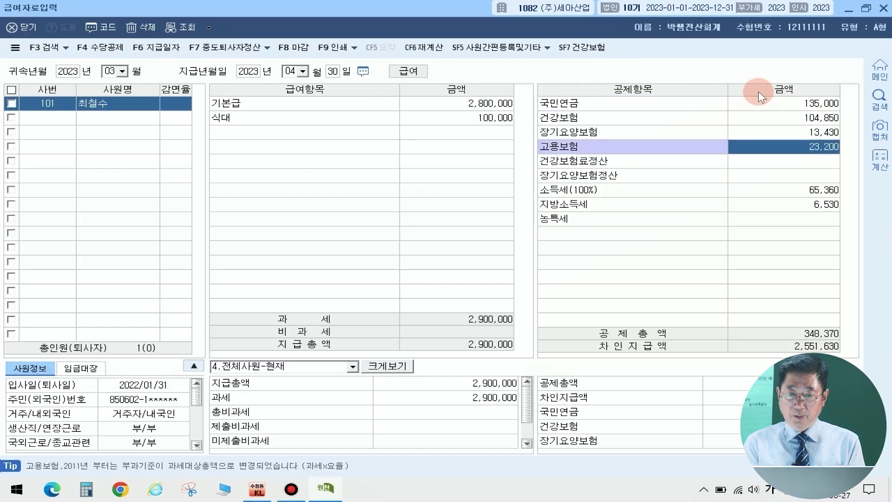
{"action": "key", "text": "Return"}
{"action": "key", "text": "Return"}
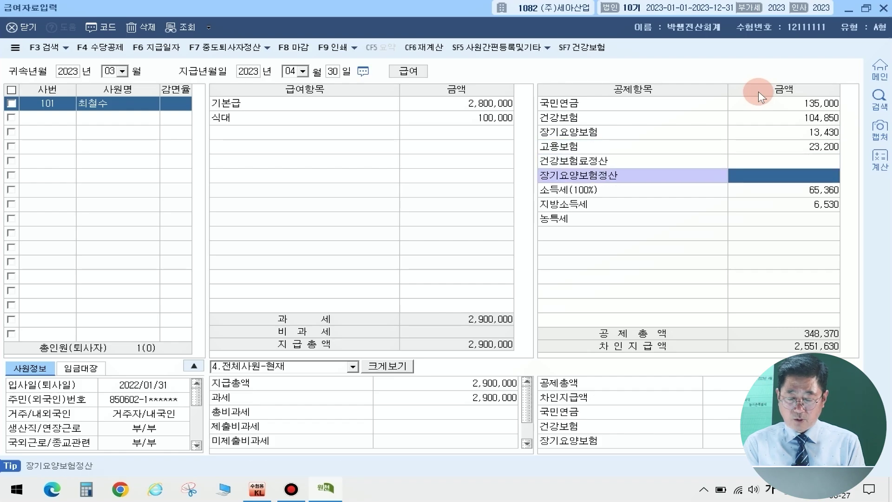
{"action": "key", "text": "Return"}
{"action": "key", "text": "Return"}
{"action": "key", "text": "Return"}
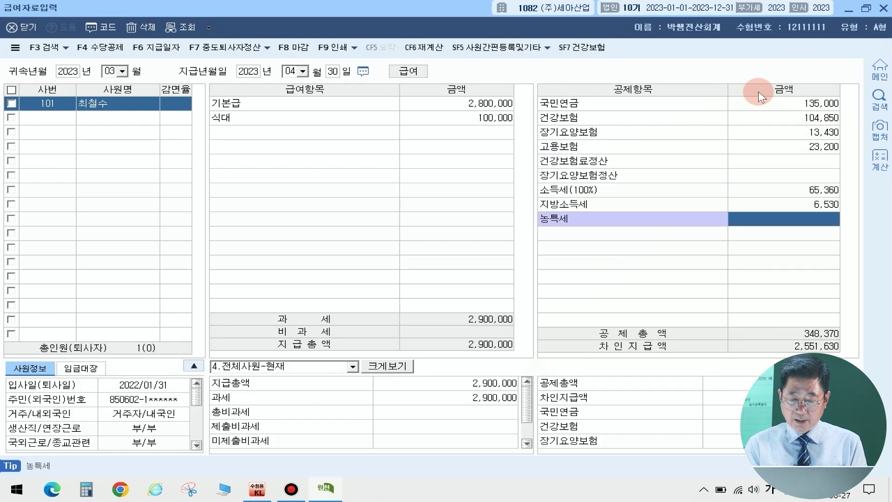
Load the payroll for 귀속년월 2023년 04월 with the 지급년월일 2023년 04월 30일.
{"action": "left_click", "coordinate": [109, 71]}
{"action": "type", "text": "04"}
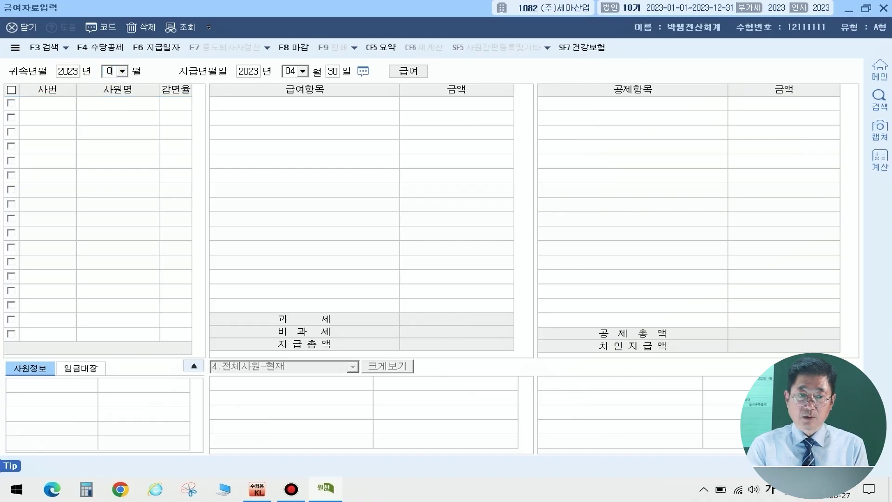
{"action": "key", "text": "Return"}
{"action": "key", "text": "Return"}
{"action": "key", "text": "Return"}
{"action": "type", "text": "30"}
{"action": "key", "text": "Return"}
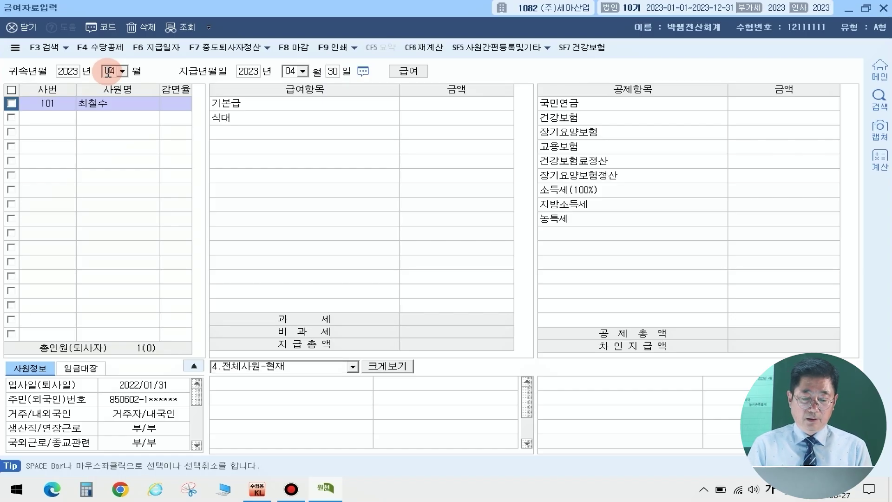
Enter the employee's April pay items: 기본급 3,000,000 and 식대 200,000.
{"action": "left_click", "coordinate": [462, 108]}
{"action": "type", "text": "3000000"}
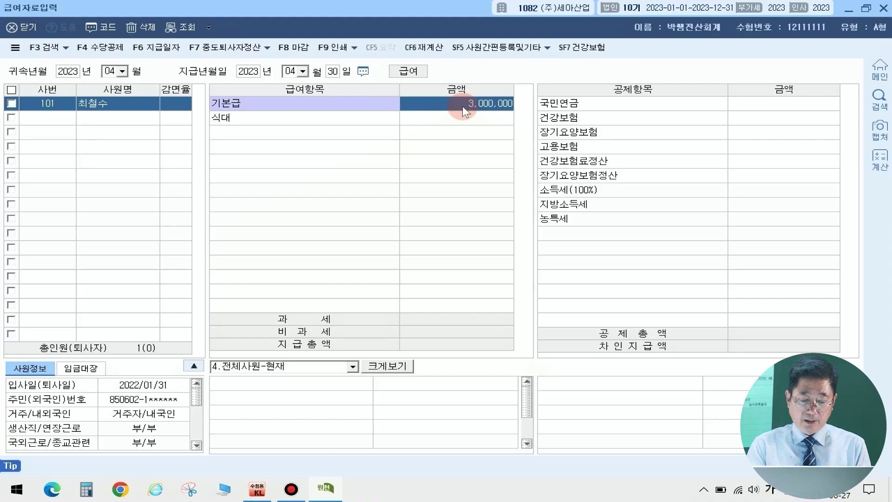
{"action": "key", "text": "Return"}
{"action": "type", "text": "2000000"}
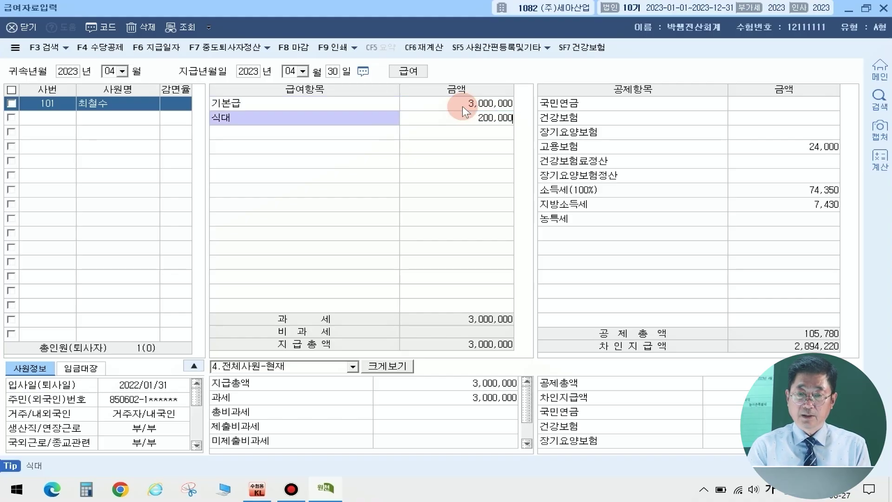
{"action": "key", "text": "Return"}
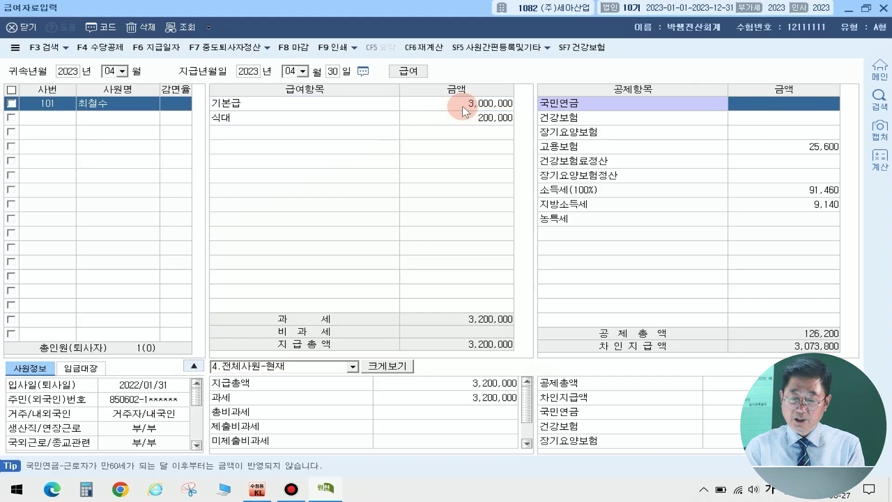
Enter the April deductions 국민연금 135,000, 건강보험 115,330 and 장기요양보험 14,770, keeping the calculated 고용보험.
{"action": "type", "text": "13"}
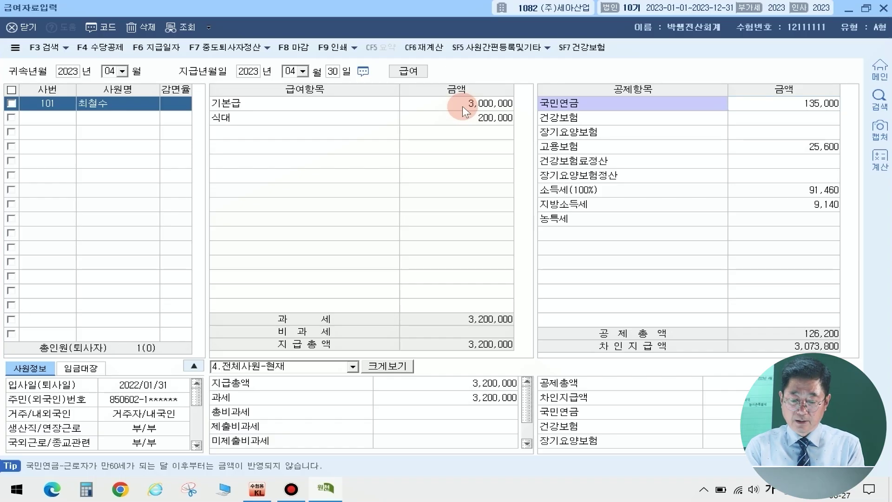
{"action": "type", "text": "5,000"}
{"action": "key", "text": "Return"}
{"action": "type", "text": "115"}
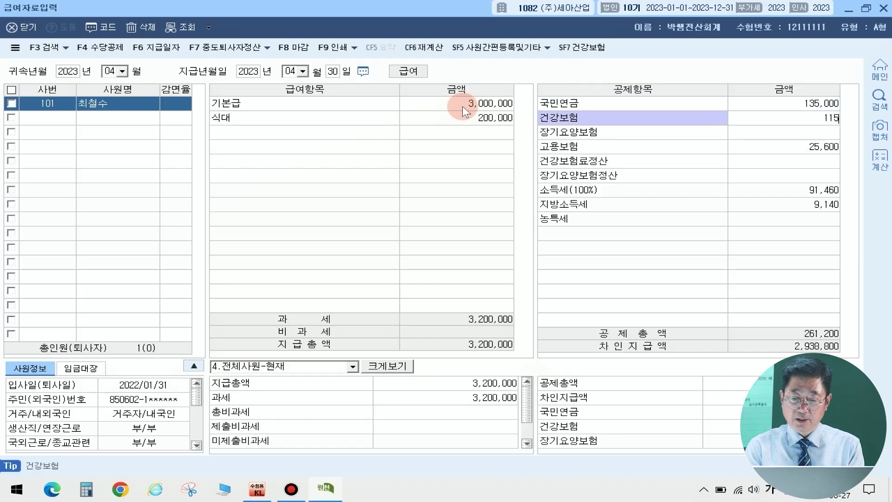
{"action": "type", "text": ",330"}
{"action": "key", "text": "Return"}
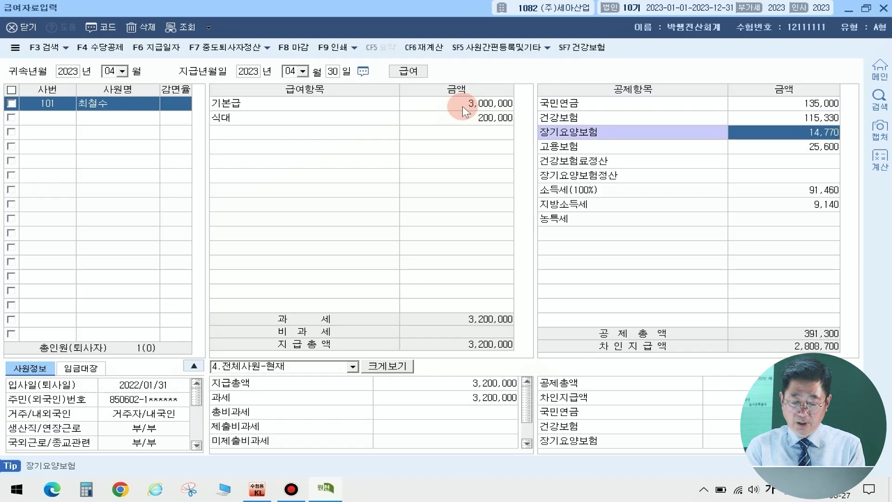
{"action": "type", "text": "1"}
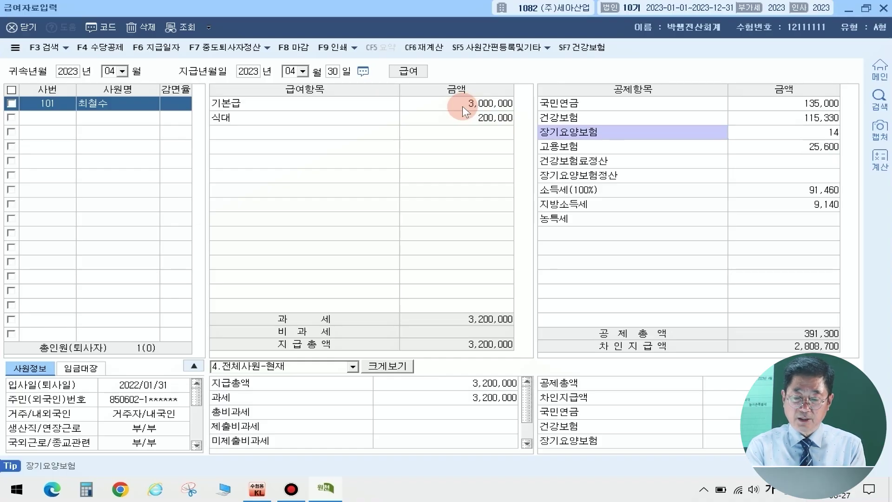
{"action": "key", "text": "Return"}
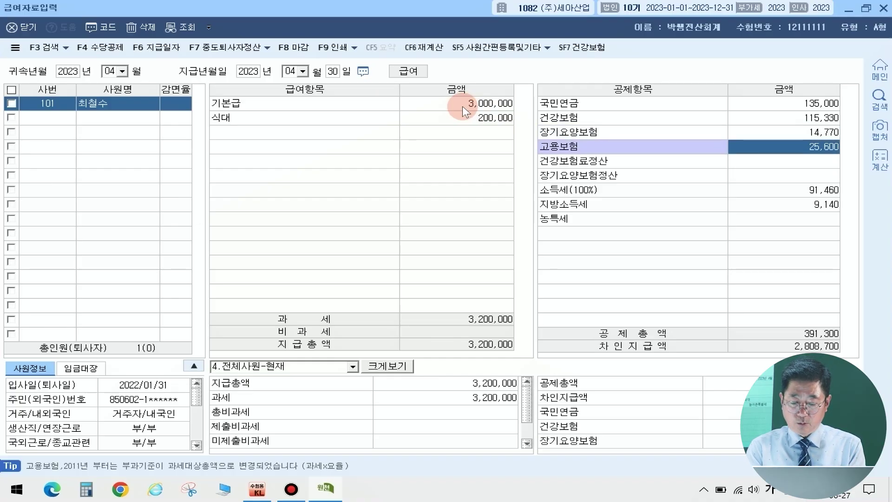
{"action": "key", "text": "Return"}
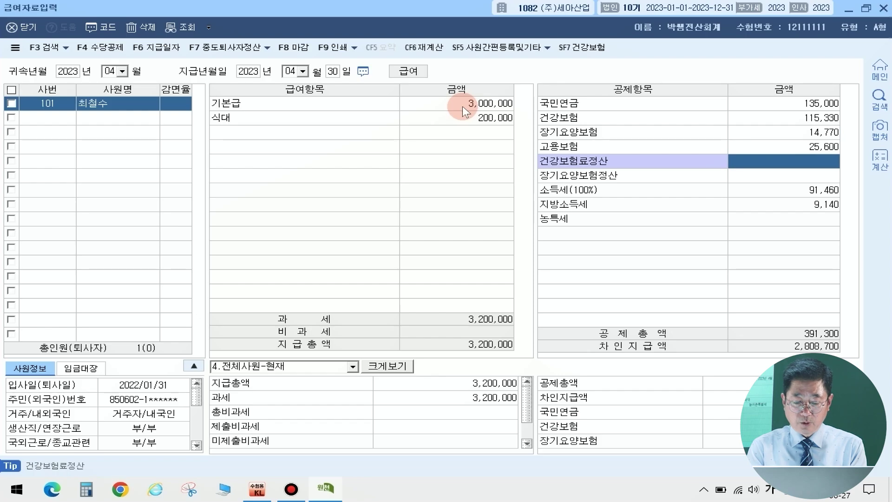
Enter the April settlement deductions: 건강보험료정산 125,760 and 장기요양보험정산 15,480.
{"action": "type", "text": "125"}
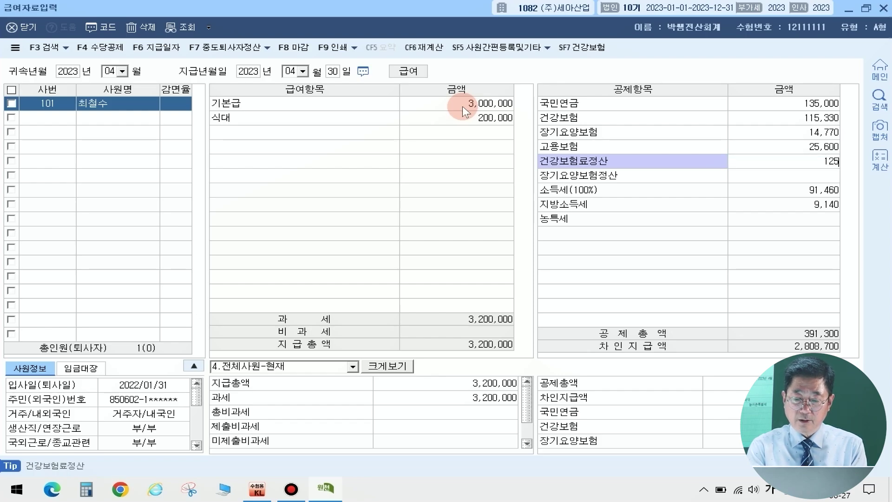
{"action": "type", "text": ",760"}
{"action": "key", "text": "Return"}
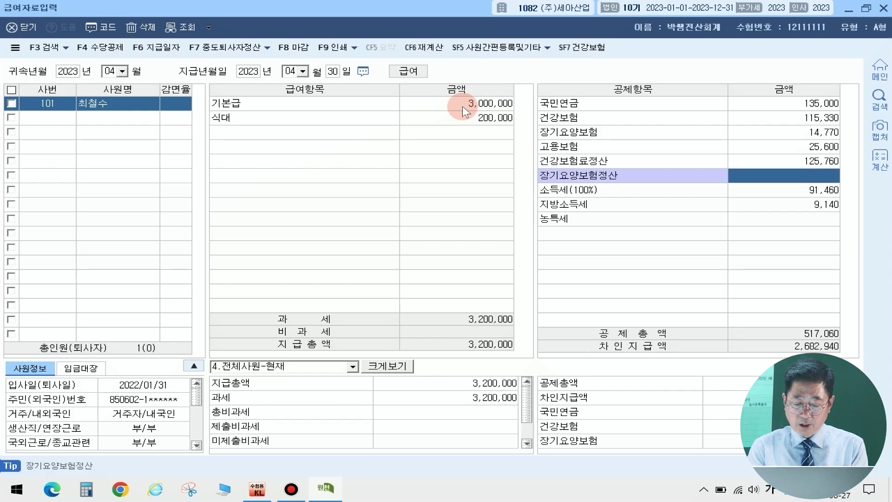
{"action": "type", "text": "157"}
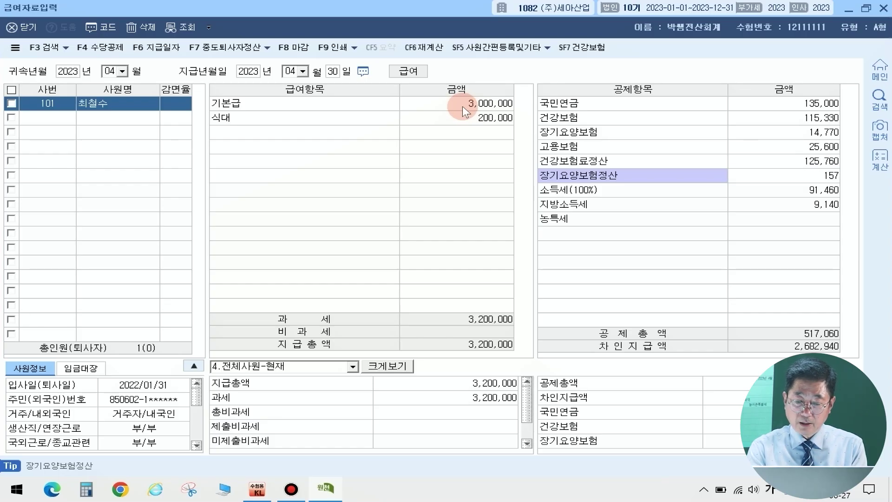
{"action": "key", "text": "BackSpace"}
{"action": "type", "text": "84"}
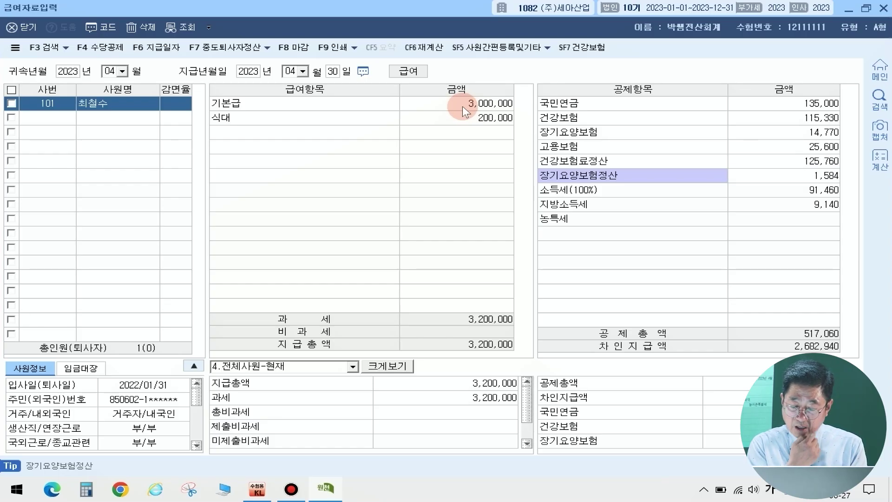
{"action": "key", "text": "BackSpace"}
{"action": "key", "text": "BackSpace"}
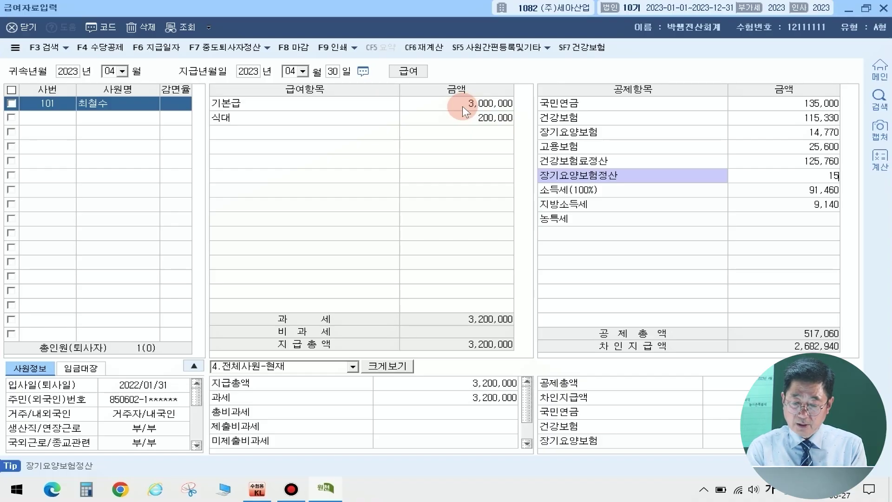
{"action": "type", "text": "480"}
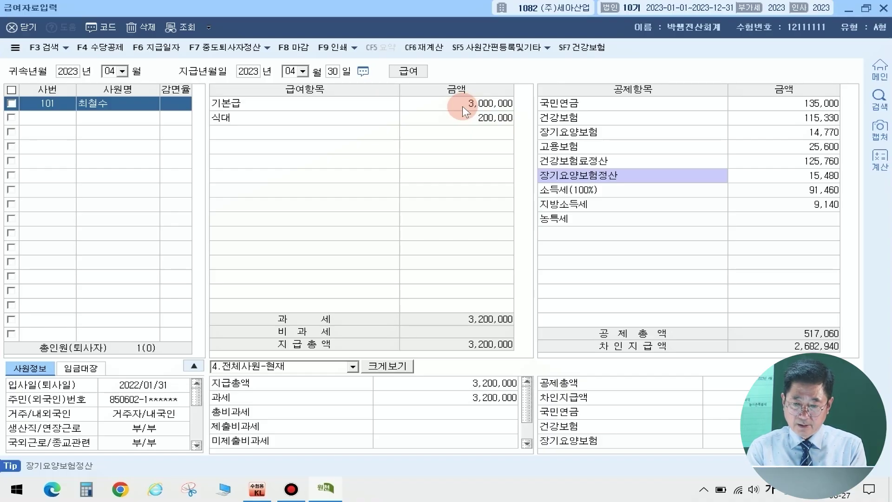
{"action": "key", "text": "Return"}
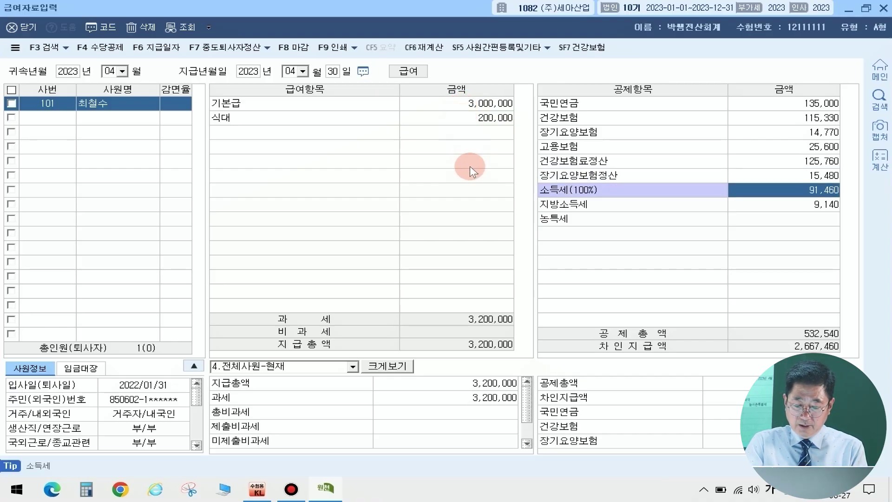
Finish the April deductions, close the payroll entry and open the 원천징수이행상황신고서.
{"action": "left_click", "coordinate": [797, 333]}
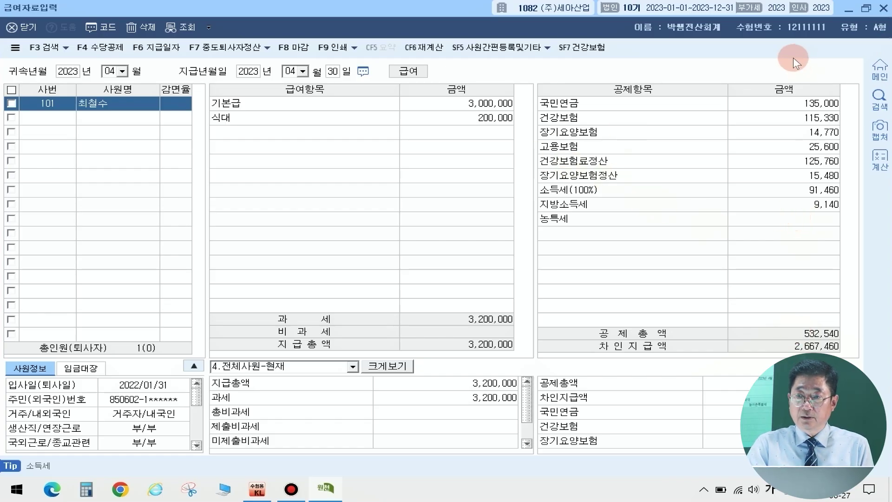
{"action": "left_click", "coordinate": [883, 8]}
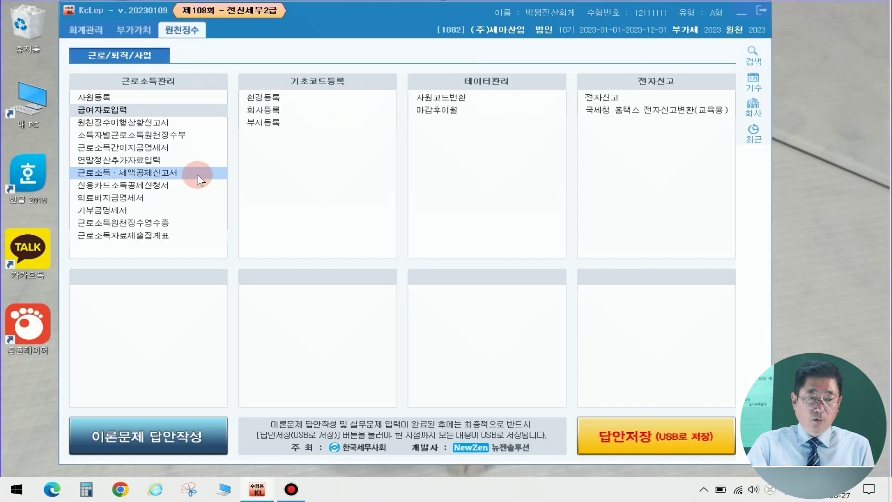
{"action": "left_click", "coordinate": [138, 124]}
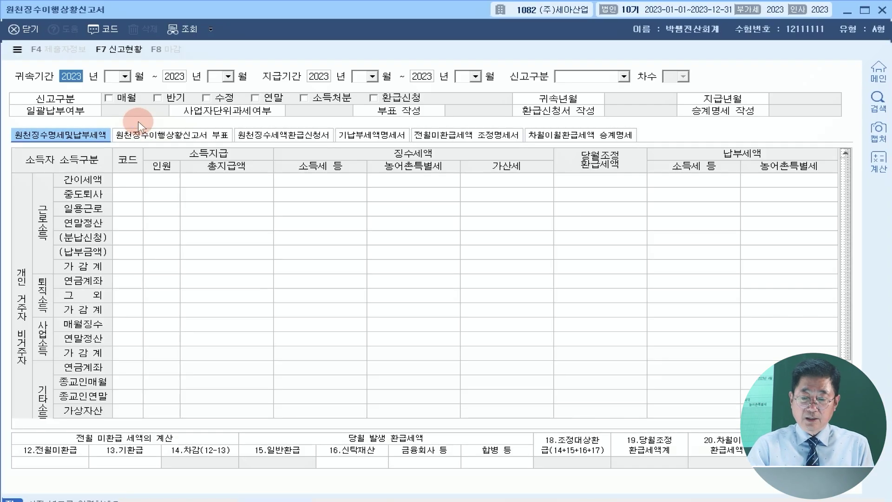
Load the withholding return for 귀속기간 2023년 03월 to 03월 and 지급기간 2023년 04월 to 04월 as 1.정기신고.
{"action": "key", "text": "Return"}
{"action": "type", "text": "03"}
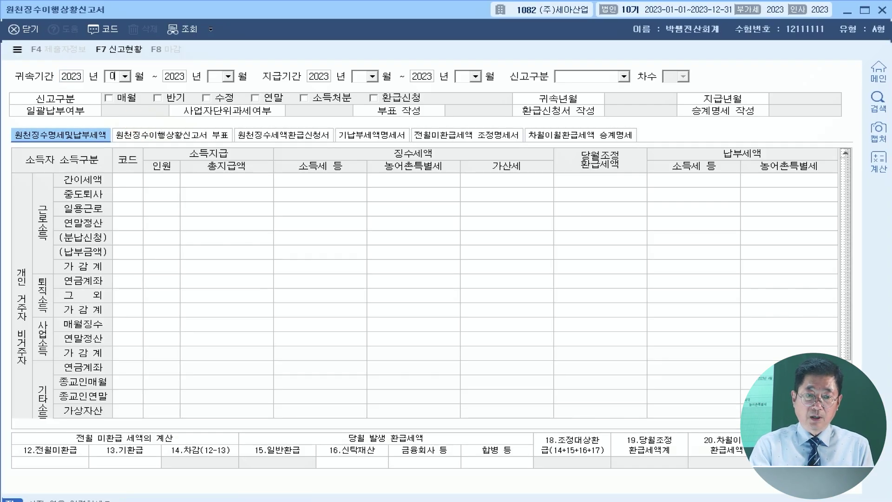
{"action": "key", "text": "Return"}
{"action": "key", "text": "Return"}
{"action": "type", "text": "03"}
{"action": "key", "text": "Return"}
{"action": "key", "text": "Return"}
{"action": "type", "text": "04"}
{"action": "key", "text": "Return"}
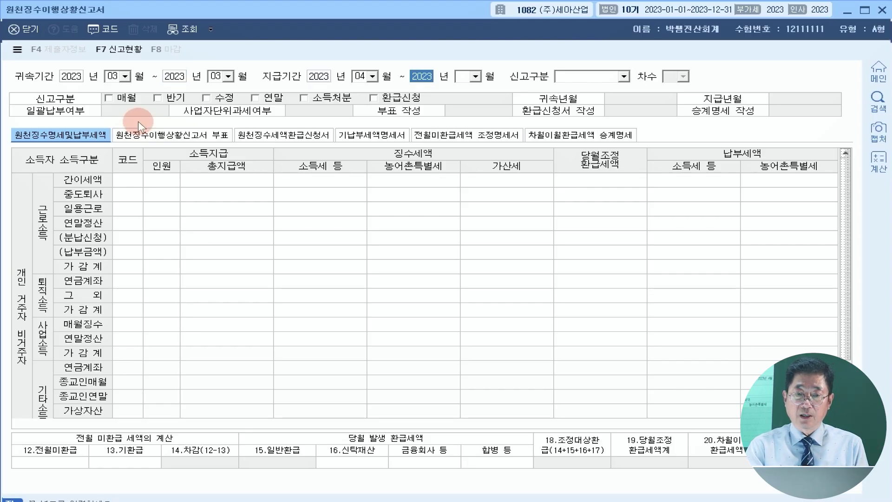
{"action": "key", "text": "Return"}
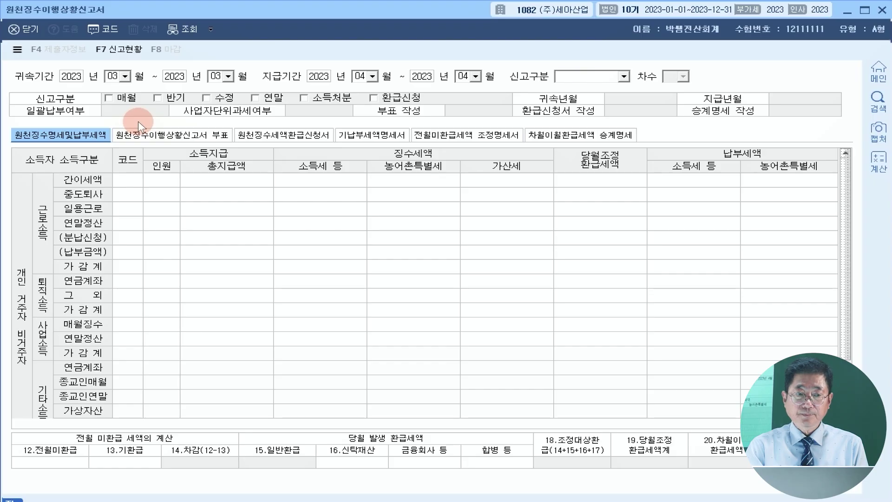
{"action": "key", "text": "Return"}
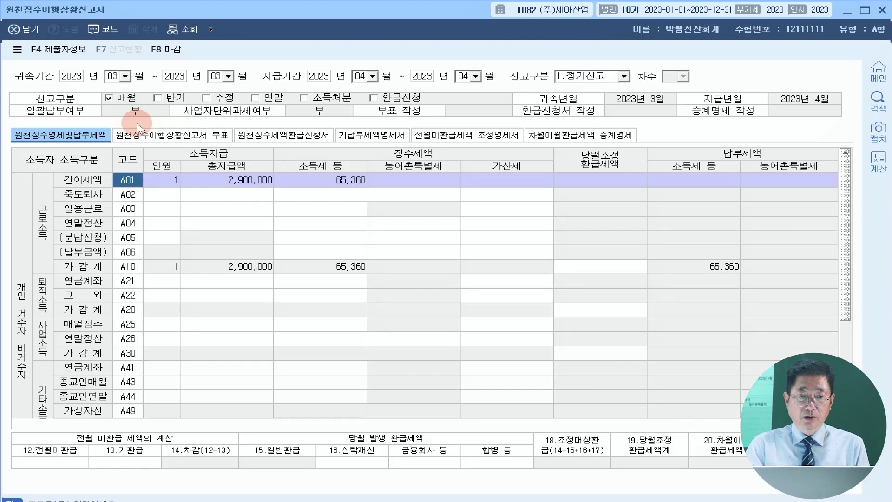
Check the 간이세액 income tax of the March return and save the return's data.
{"action": "left_click", "coordinate": [335, 181]}
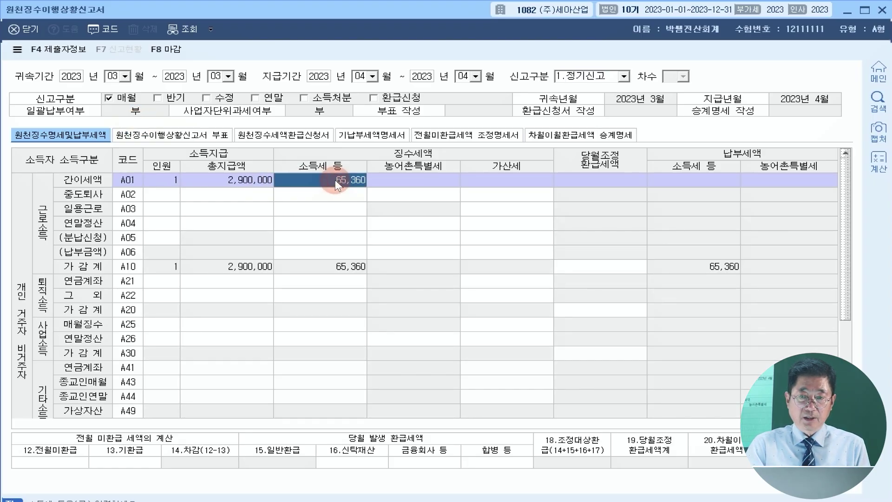
{"action": "left_click", "coordinate": [113, 77]}
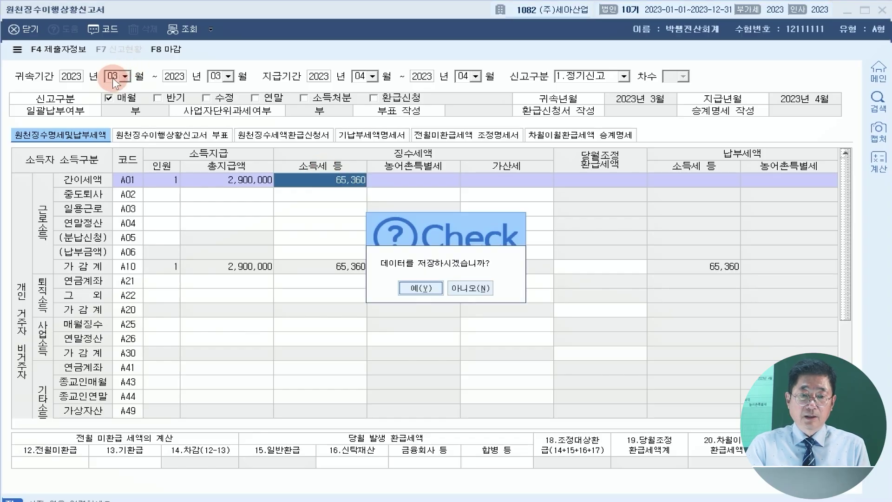
{"action": "left_click", "coordinate": [414, 288]}
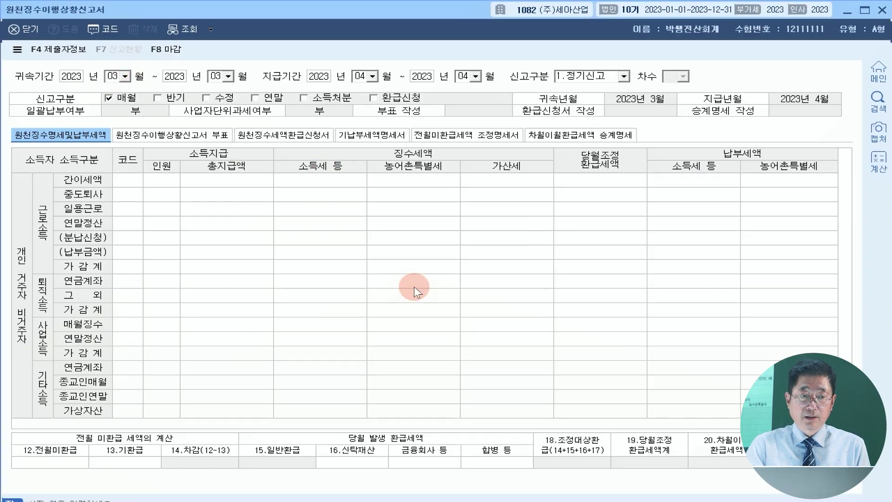
Load the withholding return for 귀속기간 2023년 04월 to 04월, keeping 지급기간 2023년 04월 and 1.정기신고.
{"action": "type", "text": "04"}
{"action": "key", "text": "Return"}
{"action": "type", "text": "04"}
{"action": "key", "text": "Return"}
{"action": "key", "text": "Return"}
{"action": "key", "text": "Return"}
{"action": "key", "text": "Return"}
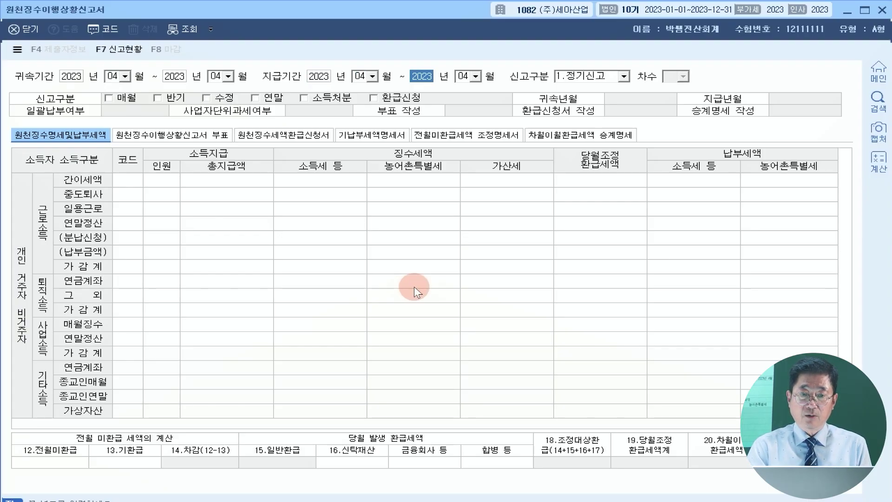
{"action": "key", "text": "Return"}
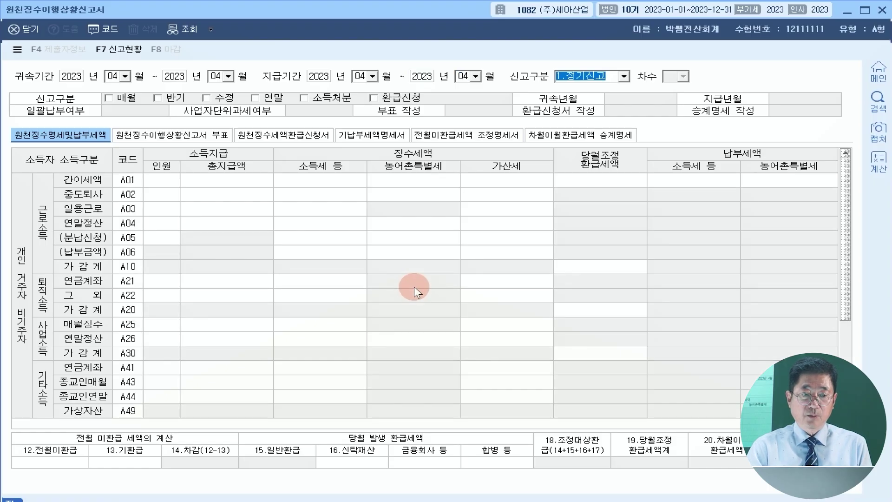
{"action": "key", "text": "Return"}
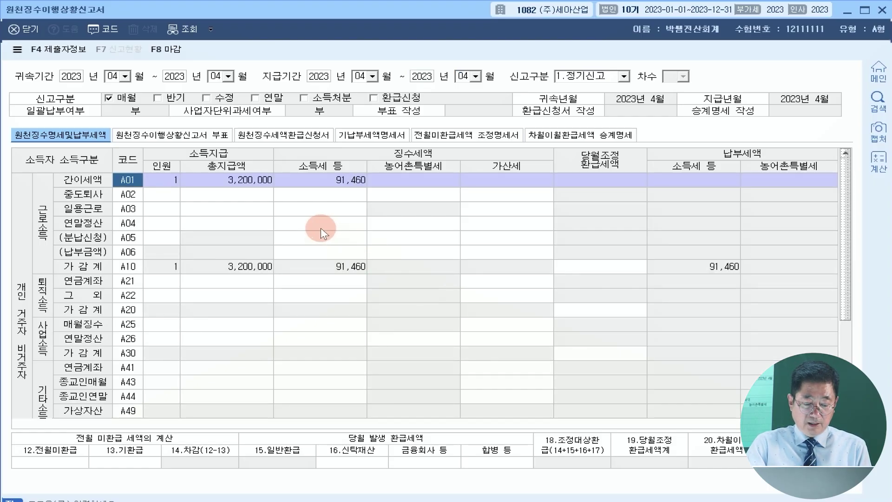
Check the 간이세액 income tax of the April return, then close the return and save its data.
{"action": "left_click", "coordinate": [352, 181]}
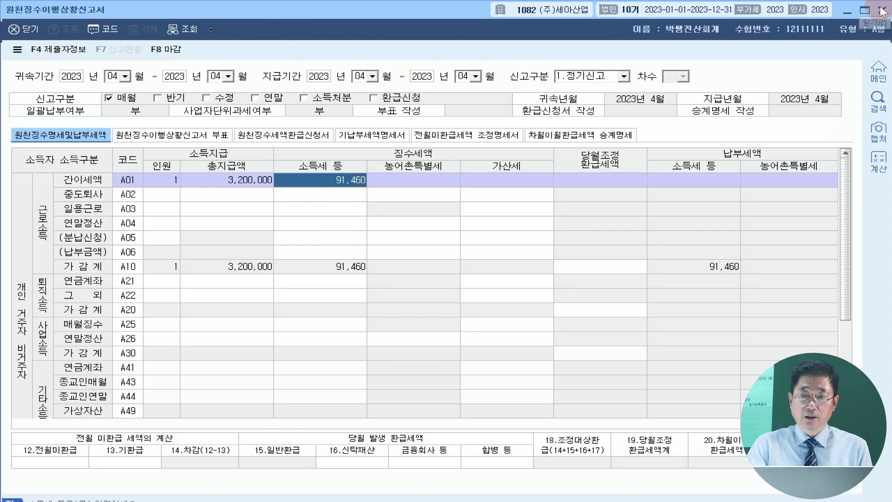
{"action": "left_click", "coordinate": [632, 112]}
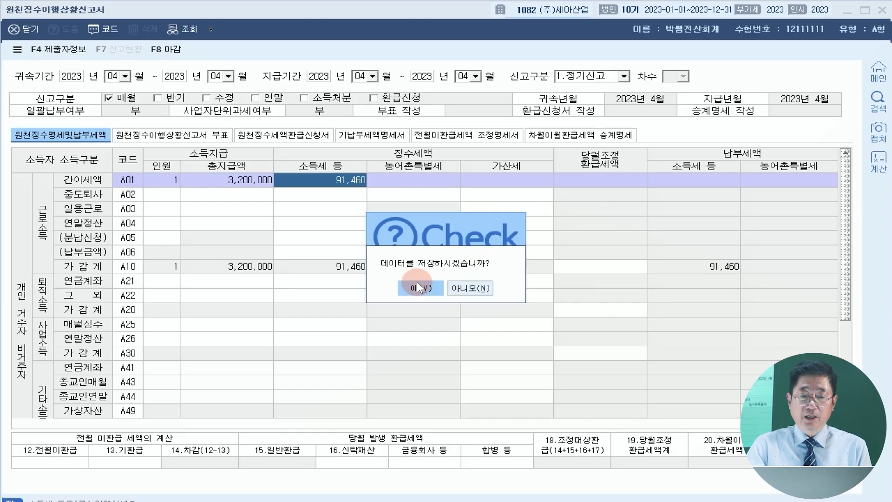
{"action": "left_click", "coordinate": [417, 282]}
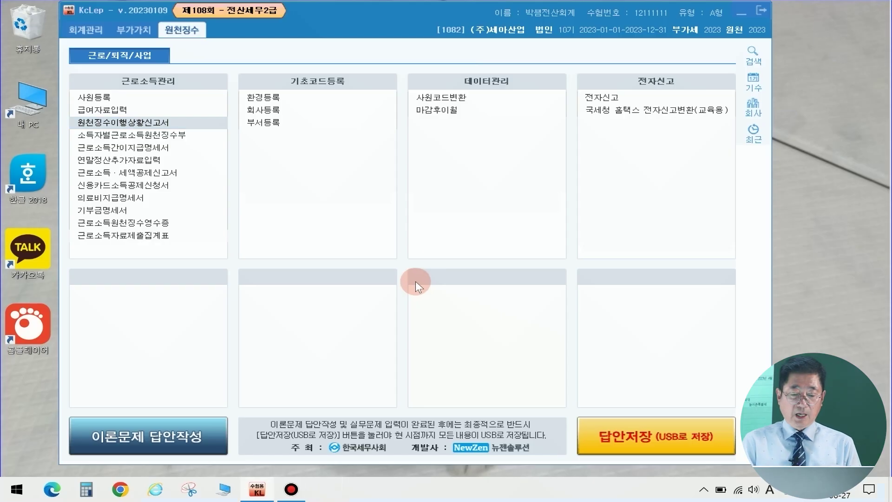